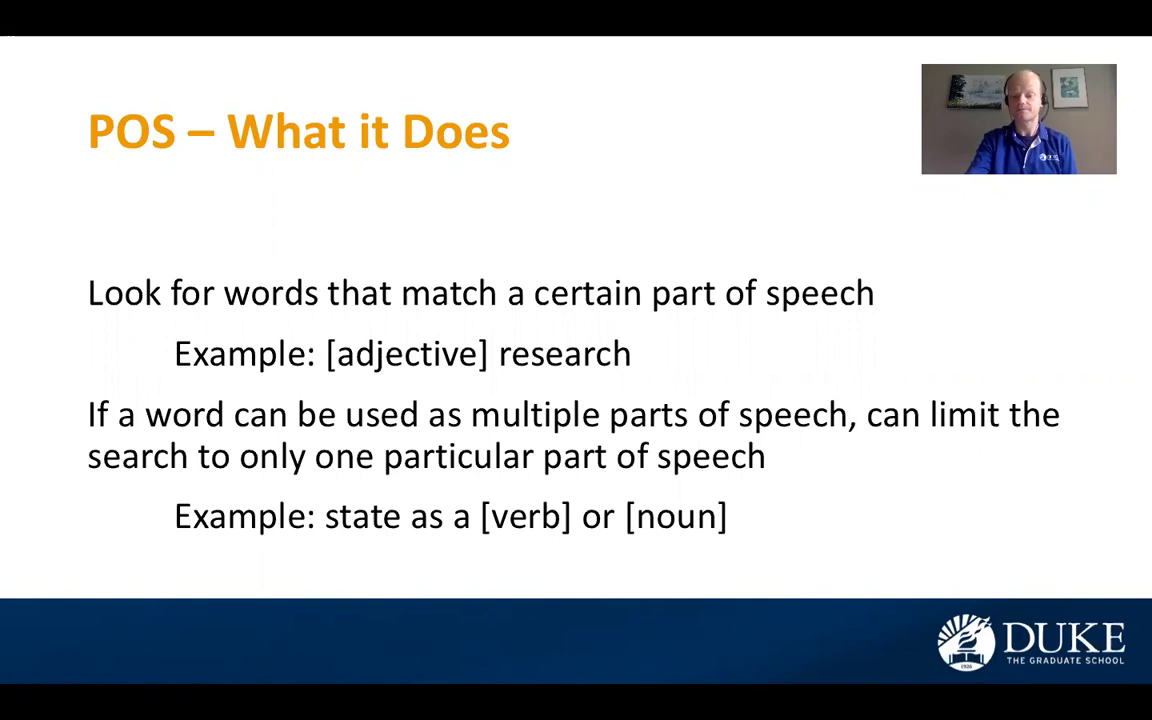
Advance the slideshow to the 'POS – How it can help' slide, then leave it to switch desktops.
{"action": "key", "text": "Right"}
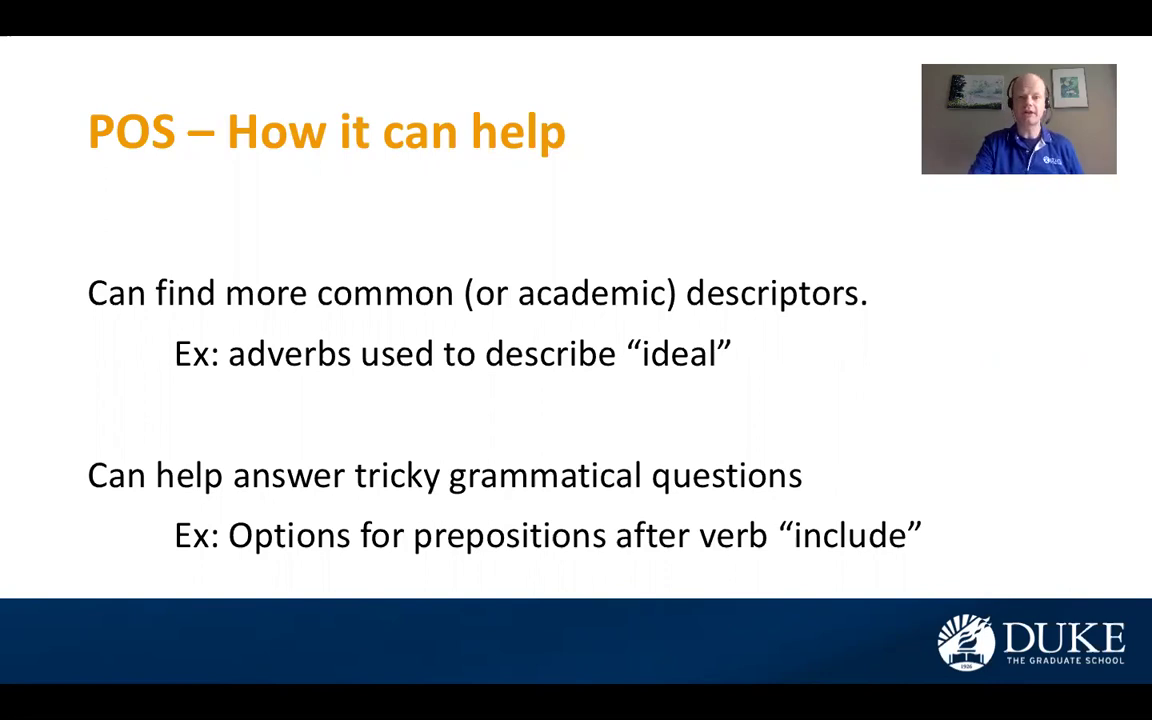
{"action": "key", "text": "ctrl+Up"}
In Chrome, limit the COCA search to the ACADEMIC section.
{"action": "left_click", "coordinate": [751, 88]}
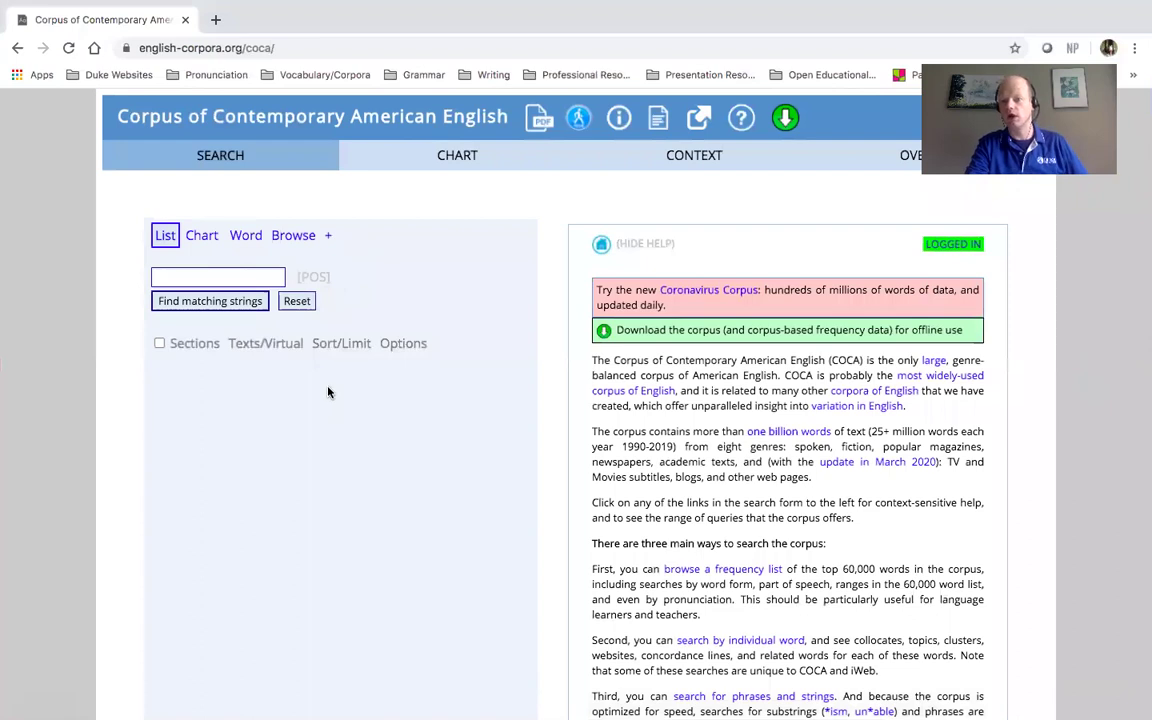
{"action": "left_click", "coordinate": [216, 275]}
{"action": "left_click", "coordinate": [118, 280]}
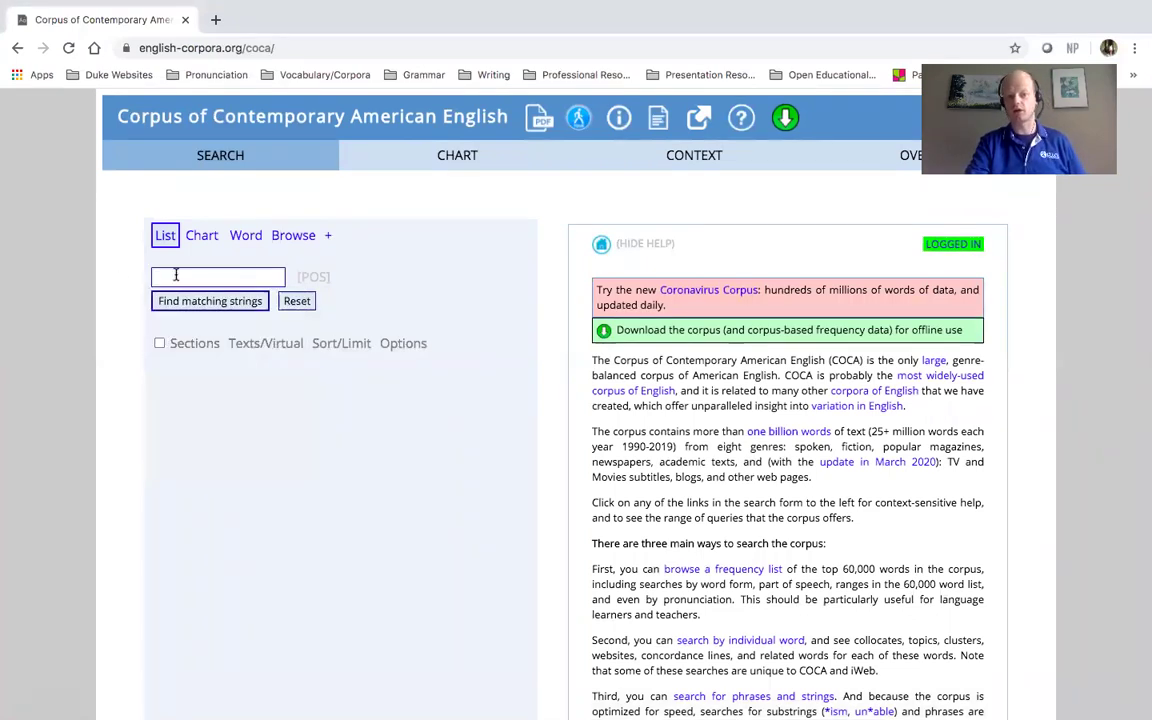
{"action": "left_click", "coordinate": [186, 341]}
{"action": "left_click", "coordinate": [211, 511]}
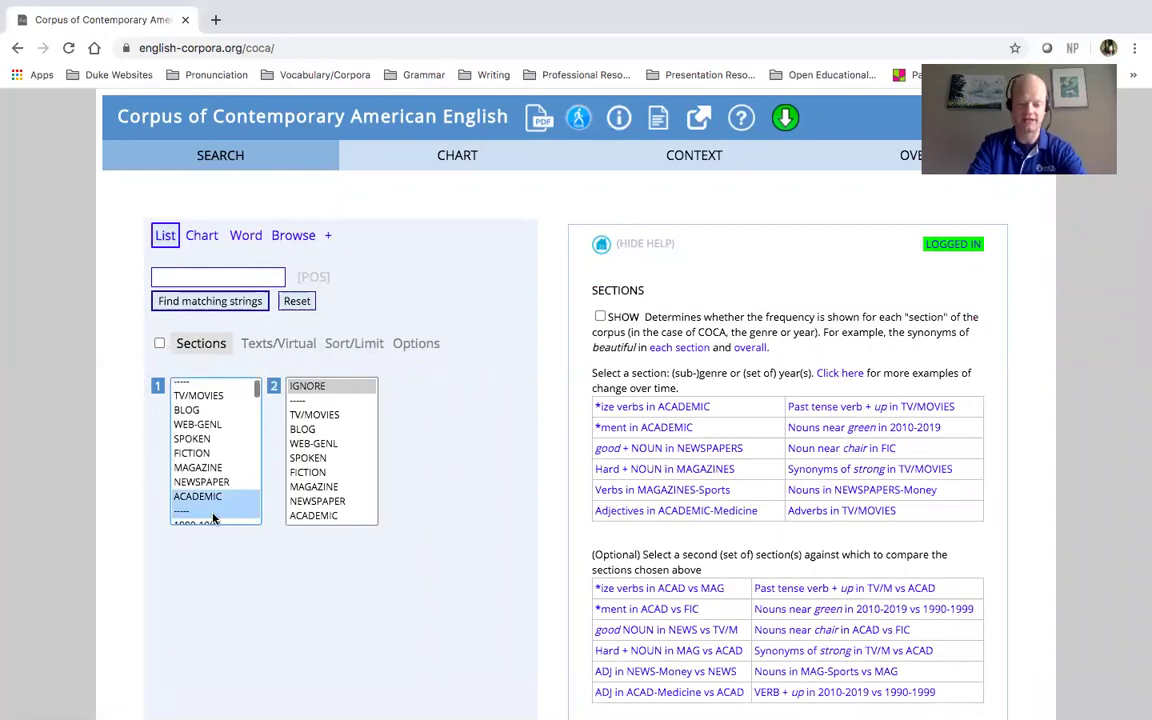
Build the query '_j* research' using the adj.ALL part-of-speech tag.
{"action": "left_click", "coordinate": [218, 277]}
{"action": "left_click", "coordinate": [319, 281]}
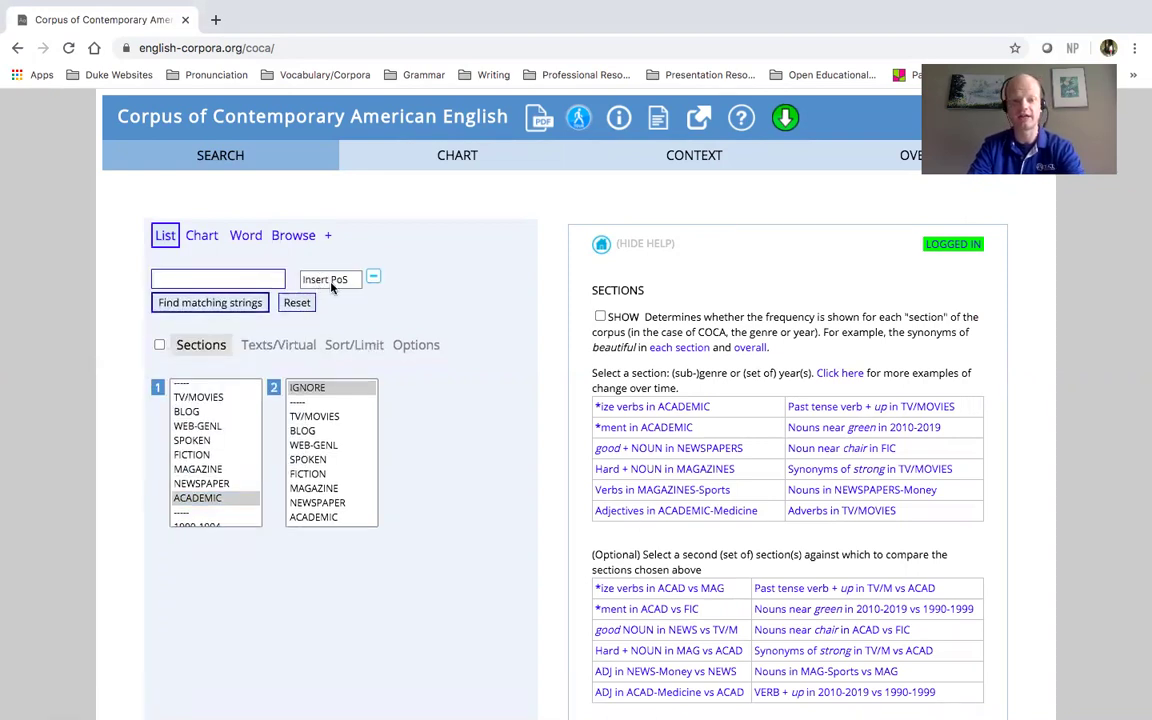
{"action": "left_click", "coordinate": [330, 280]}
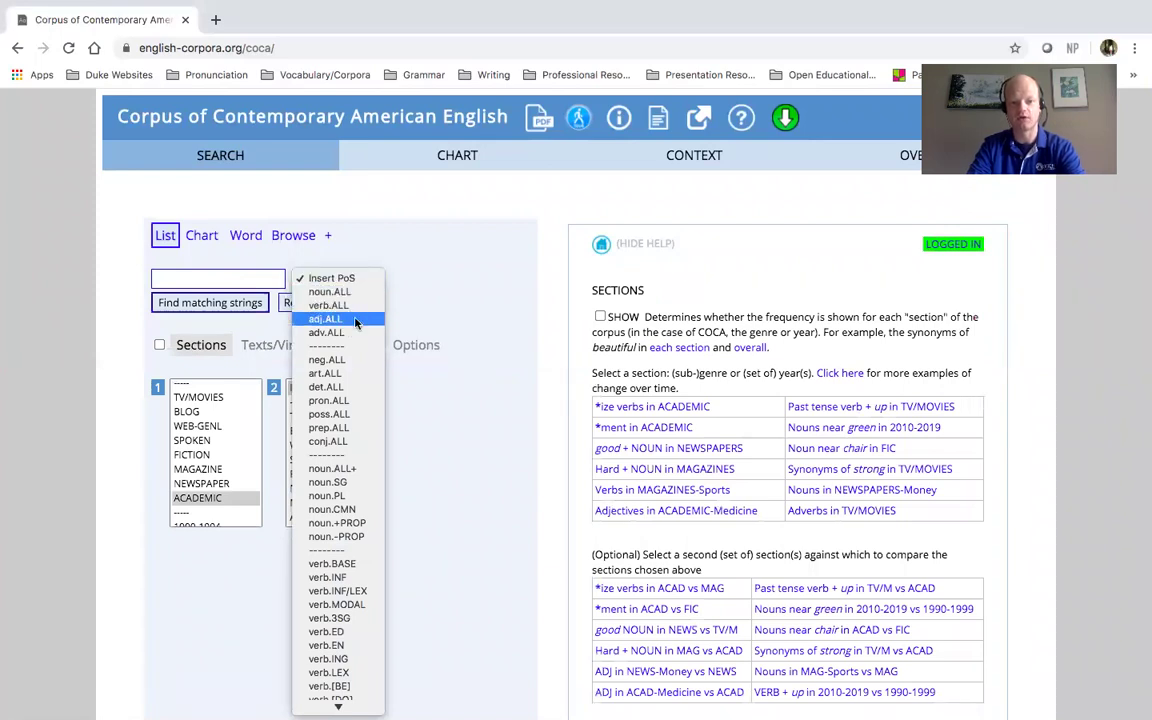
{"action": "left_click", "coordinate": [352, 319]}
{"action": "type", "text": "r"}
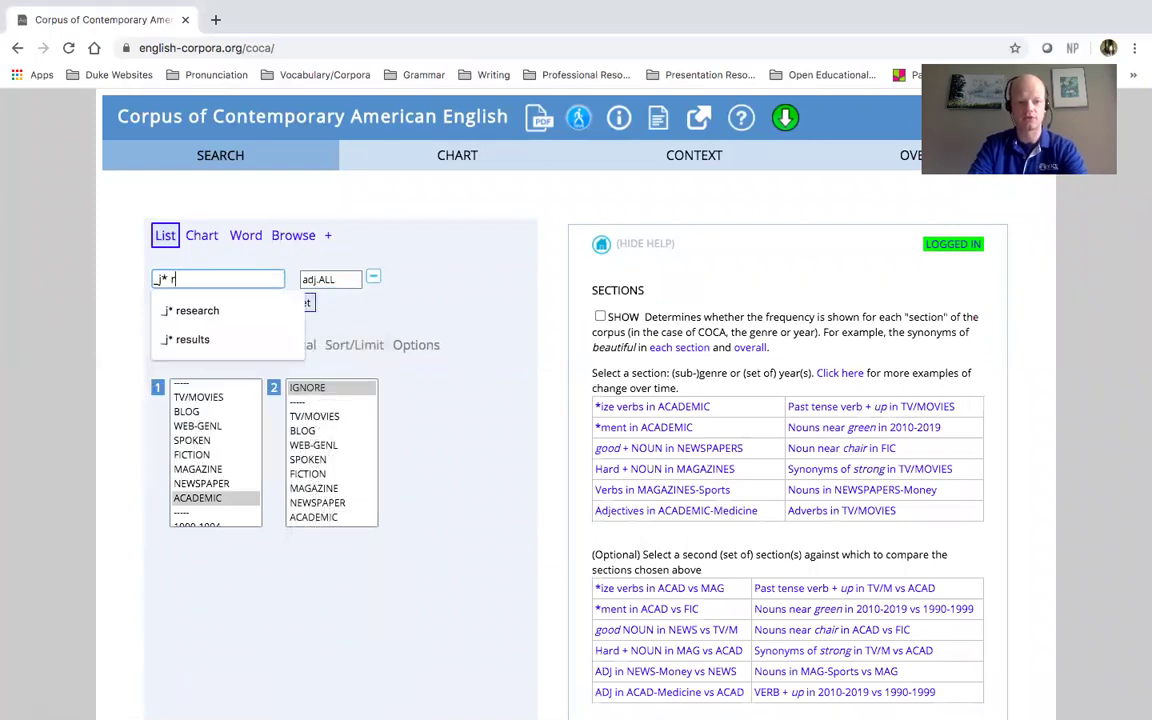
{"action": "type", "text": "esearch"}
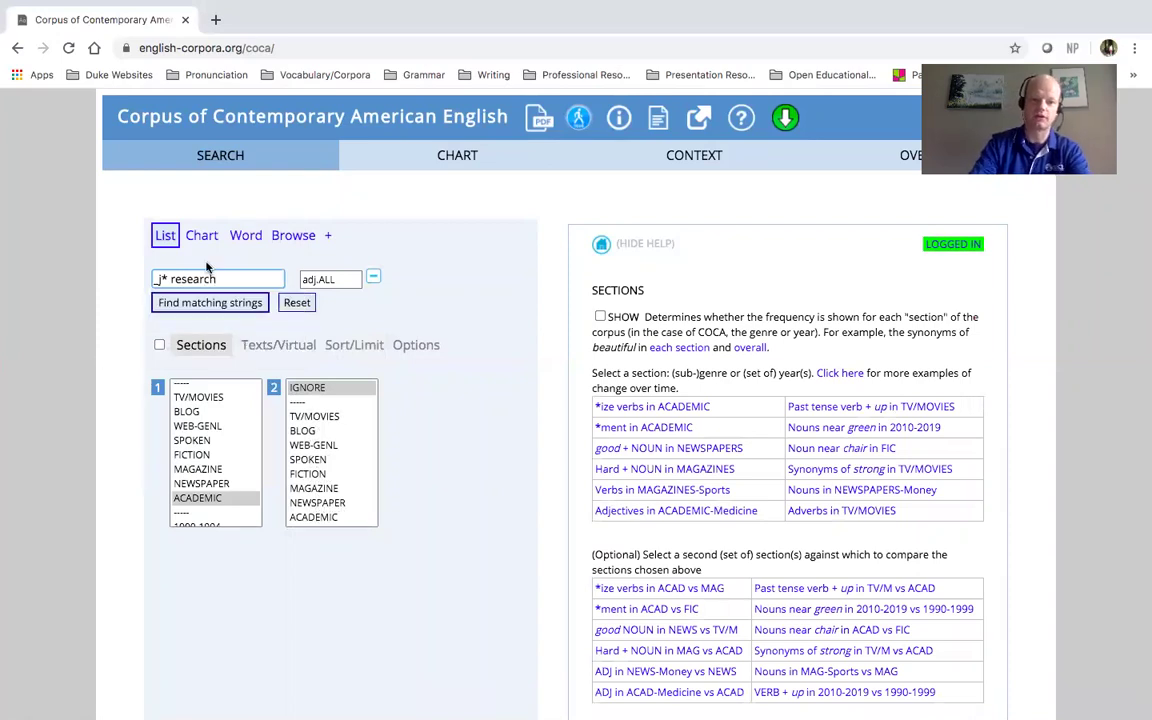
{"action": "scroll", "coordinate": [207, 266], "scroll_direction": "up", "scroll_amount": 5}
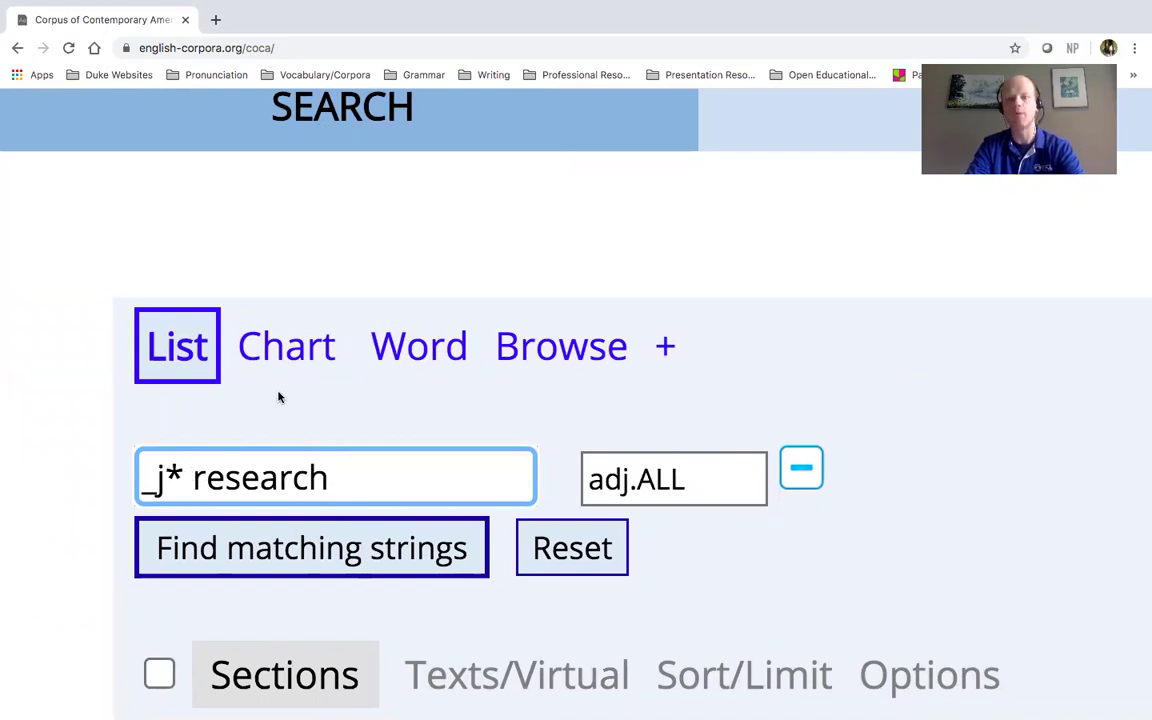
{"action": "scroll", "coordinate": [279, 397], "scroll_direction": "down", "scroll_amount": 5}
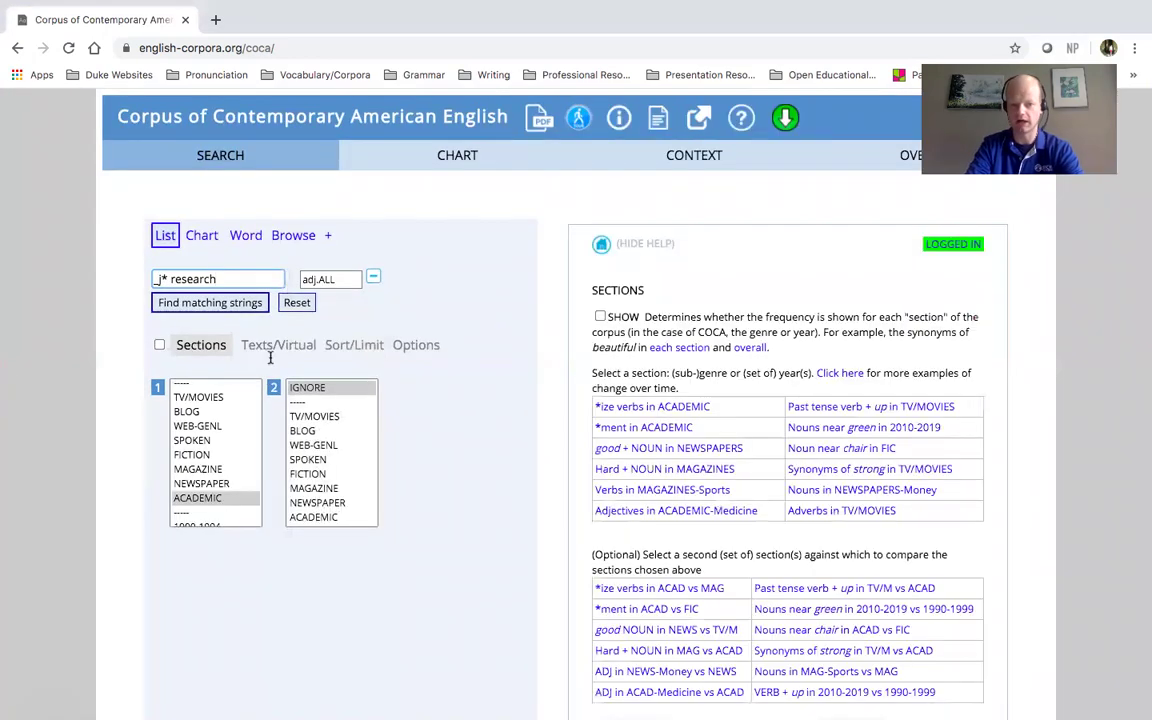
{"action": "left_click", "coordinate": [240, 311]}
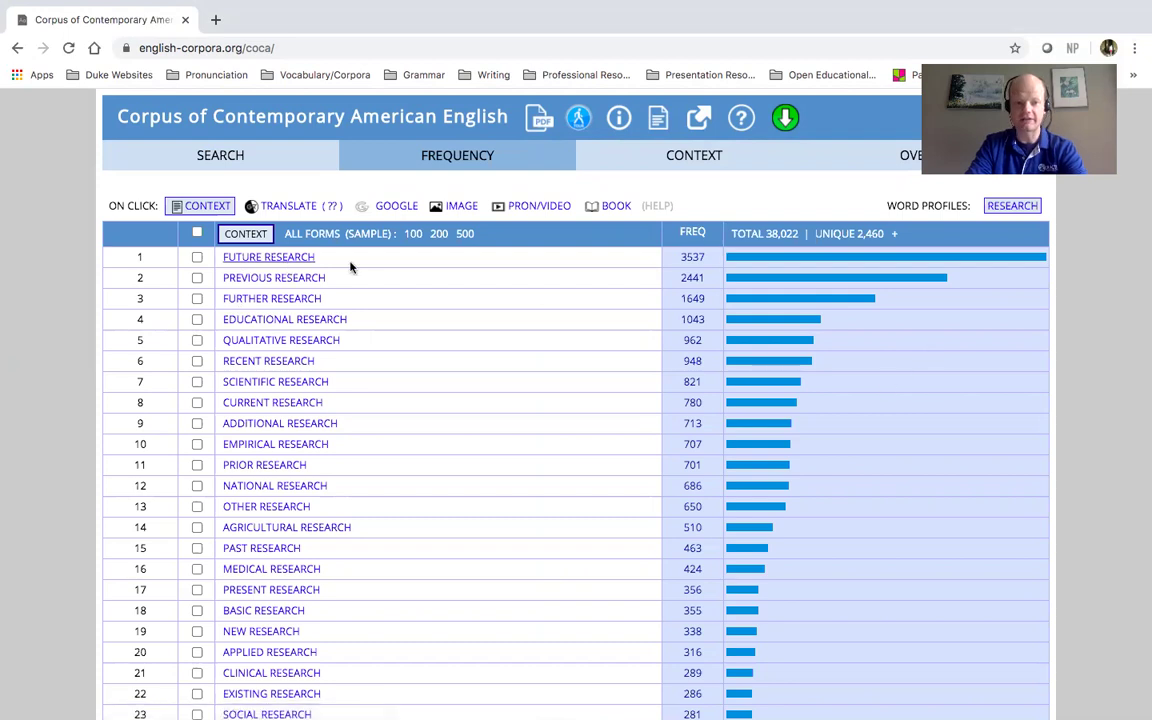
{"action": "left_click", "coordinate": [817, 263]}
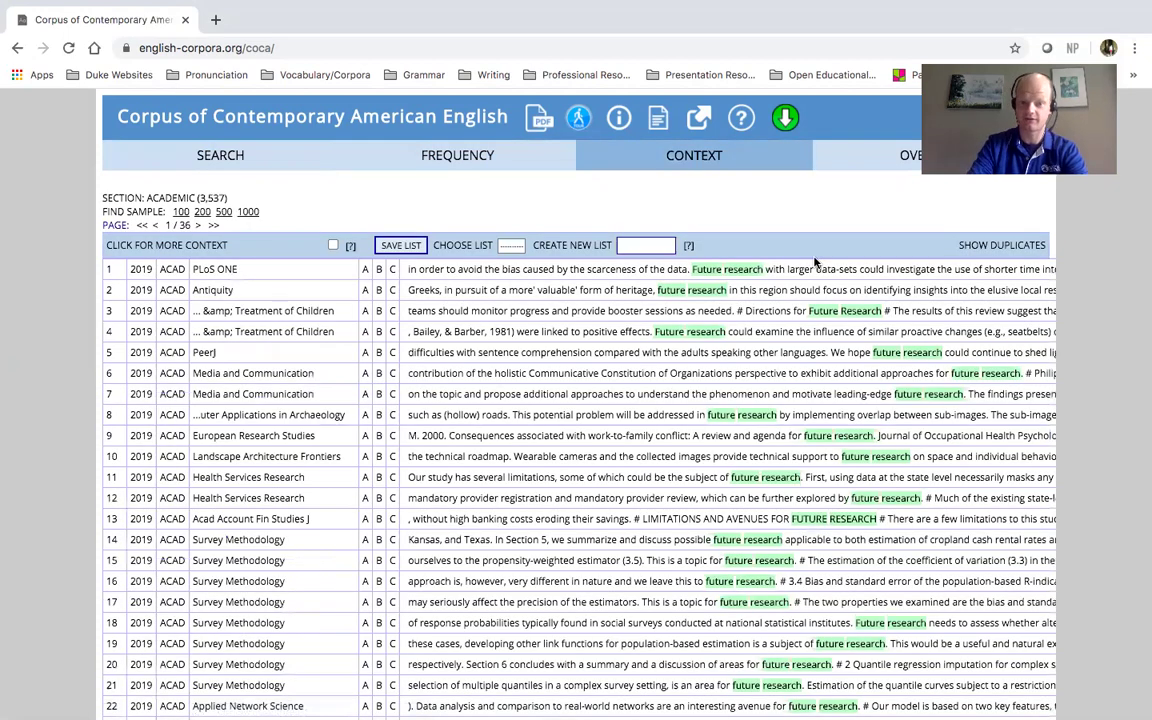
{"action": "left_click", "coordinate": [231, 160]}
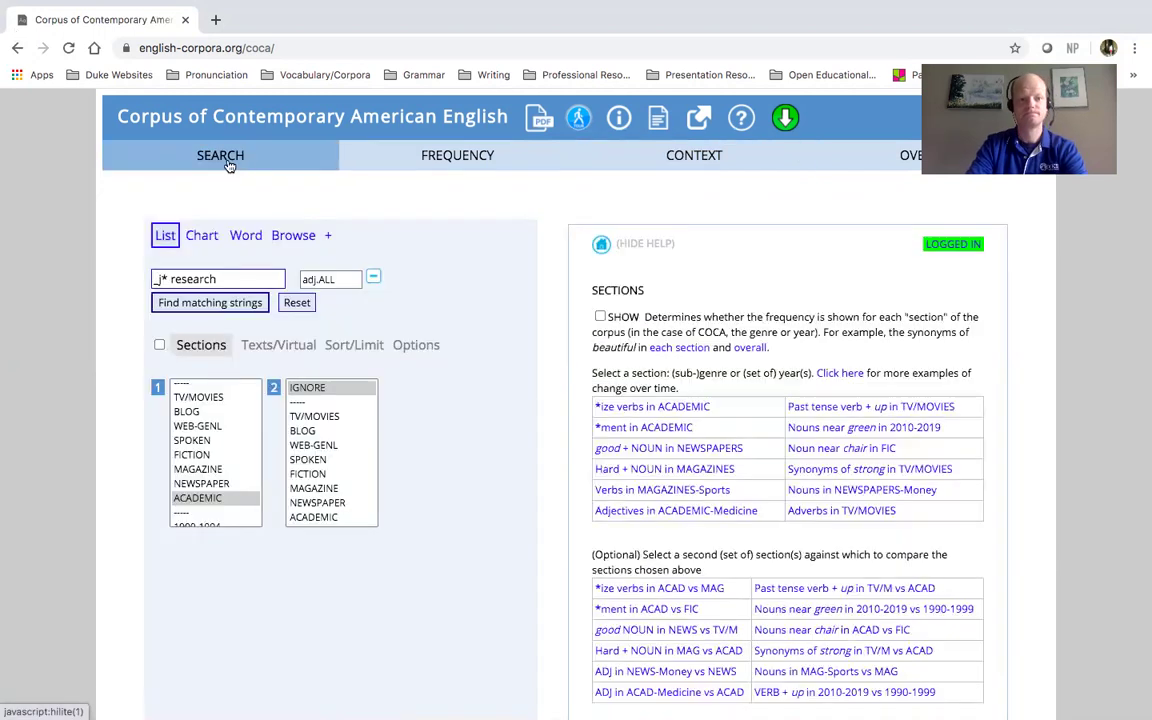
Reset the search form and enter the plain word 'state' as the query.
{"action": "left_click", "coordinate": [297, 303]}
{"action": "left_click", "coordinate": [165, 278]}
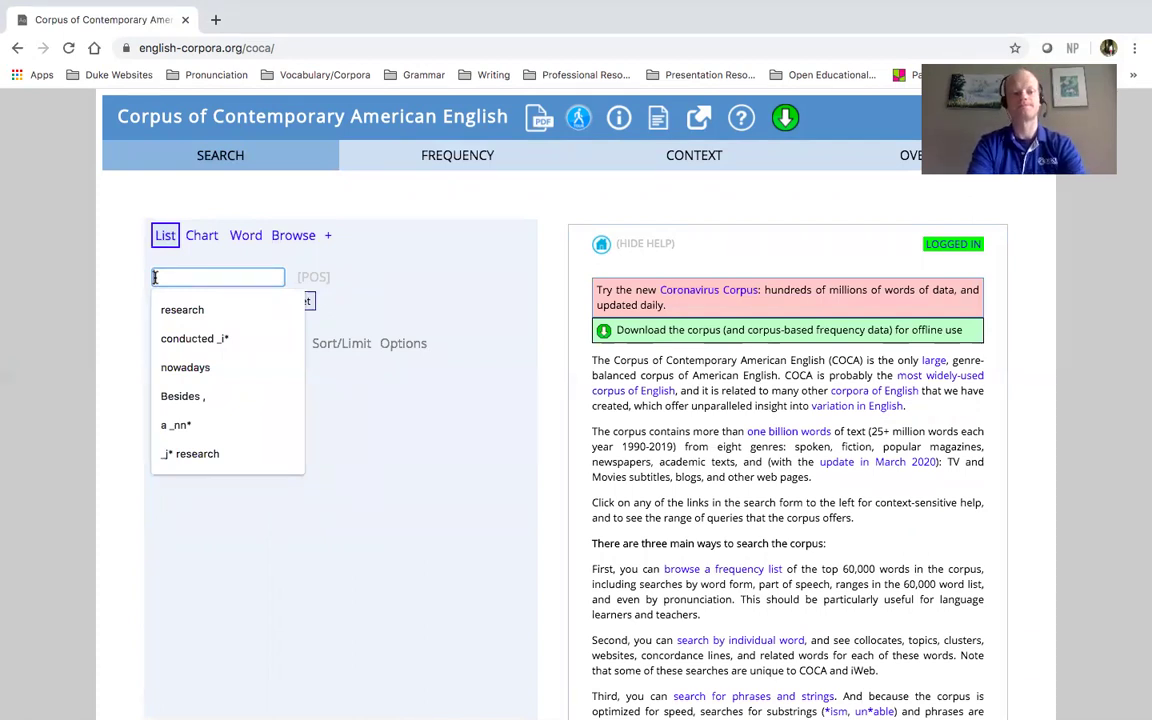
{"action": "type", "text": "state"}
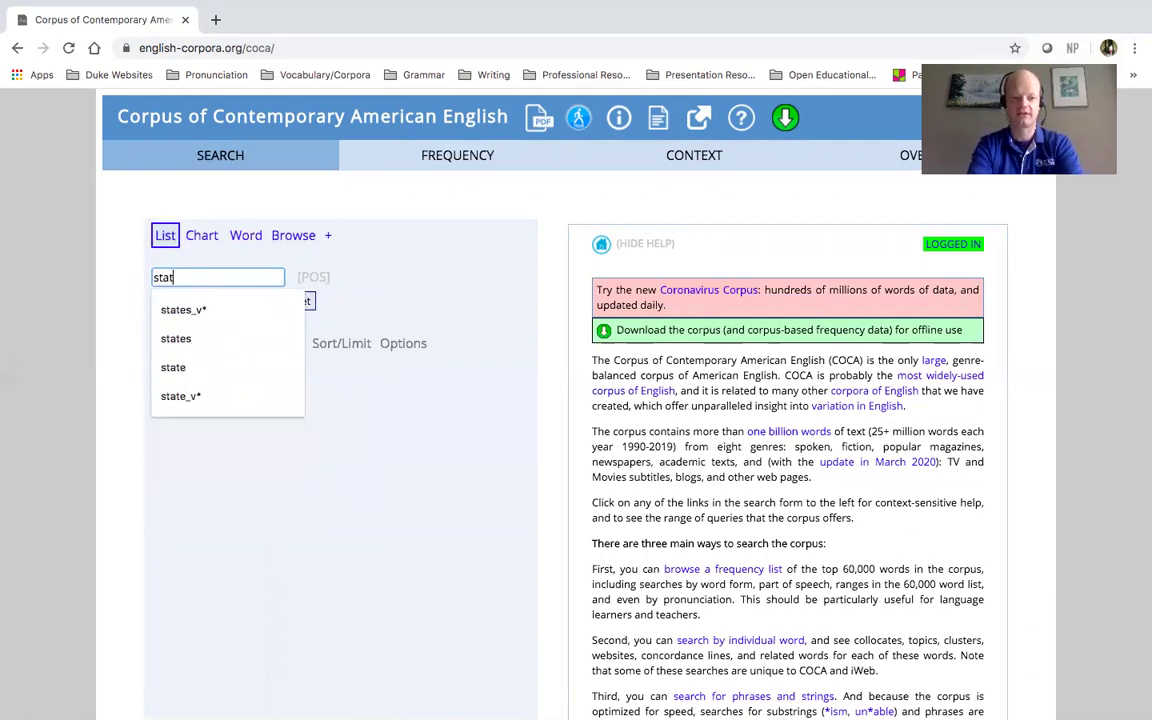
{"action": "left_click", "coordinate": [99, 252]}
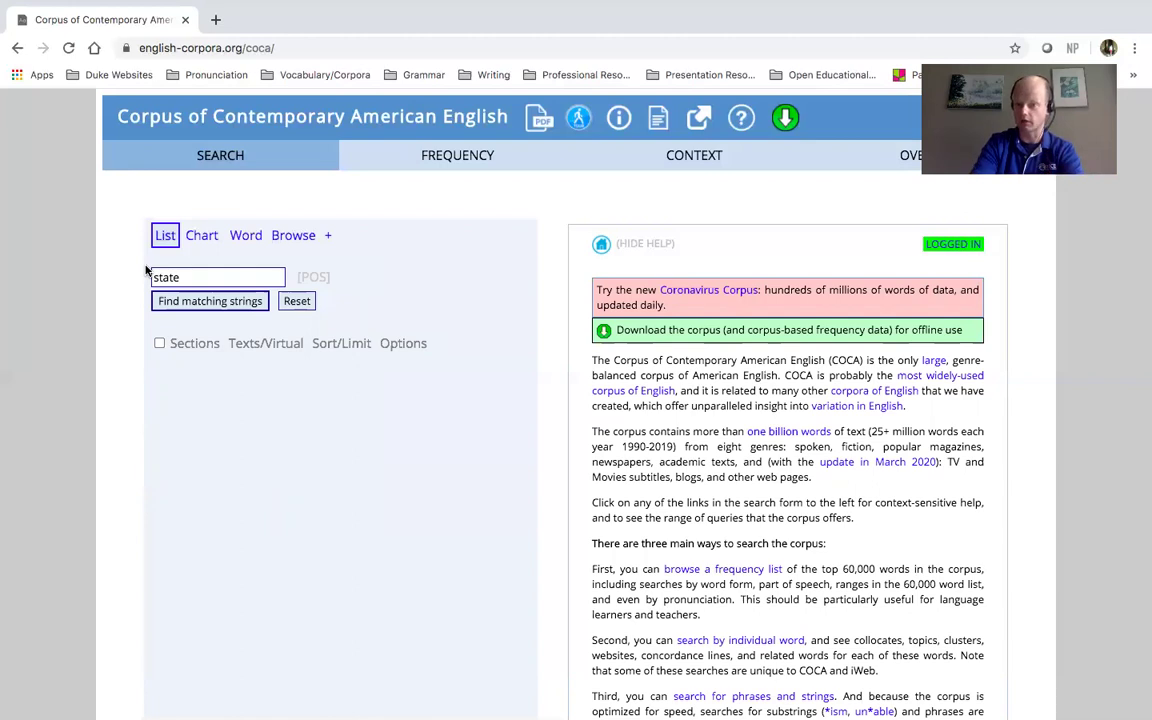
Switch to Chart mode and restrict 'state' to verbs with the query 'state_v*'.
{"action": "left_click", "coordinate": [198, 240]}
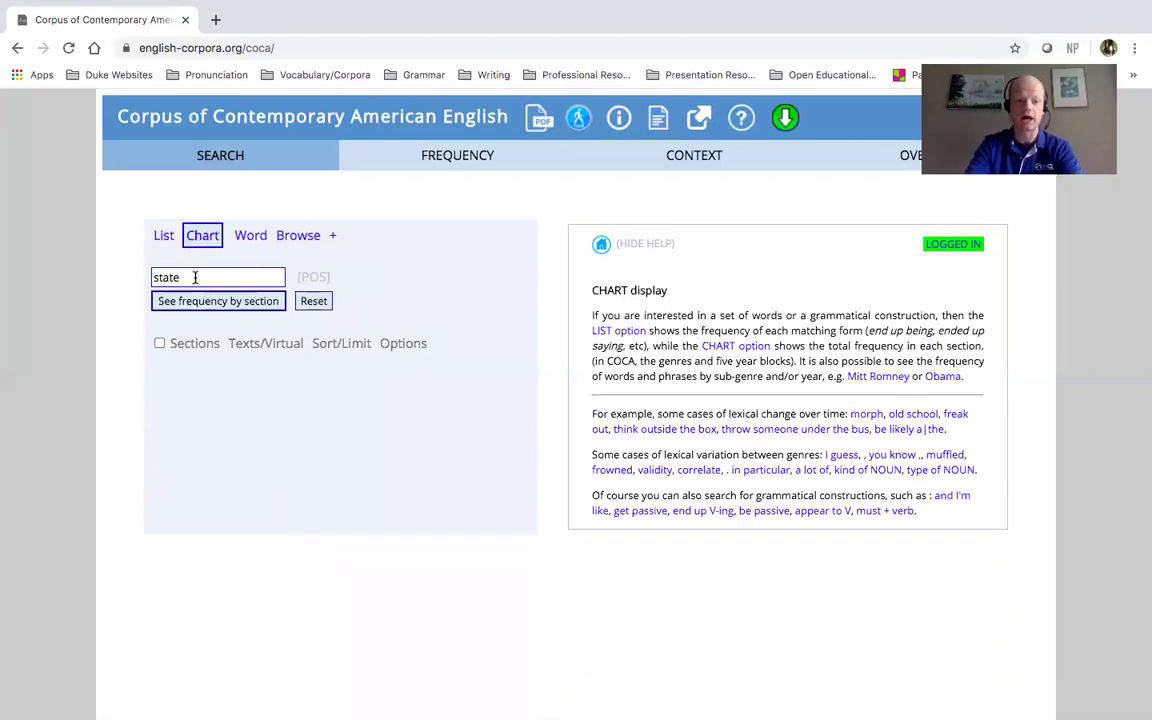
{"action": "left_click", "coordinate": [196, 278]}
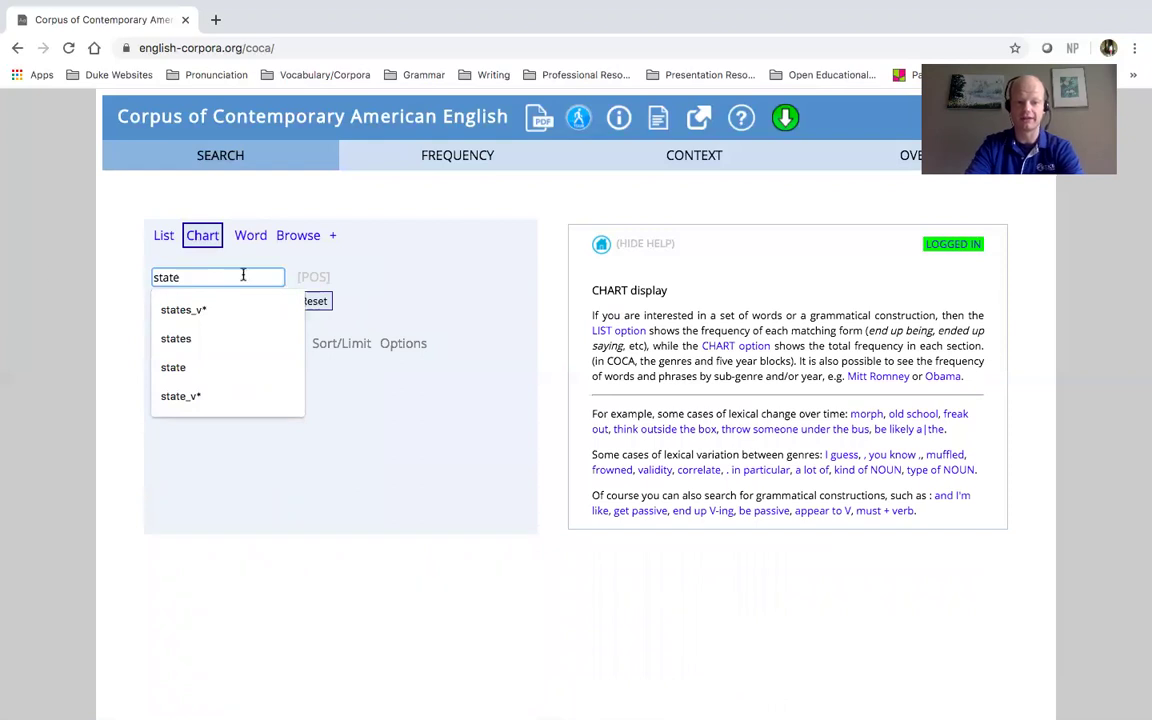
{"action": "left_click", "coordinate": [314, 277]}
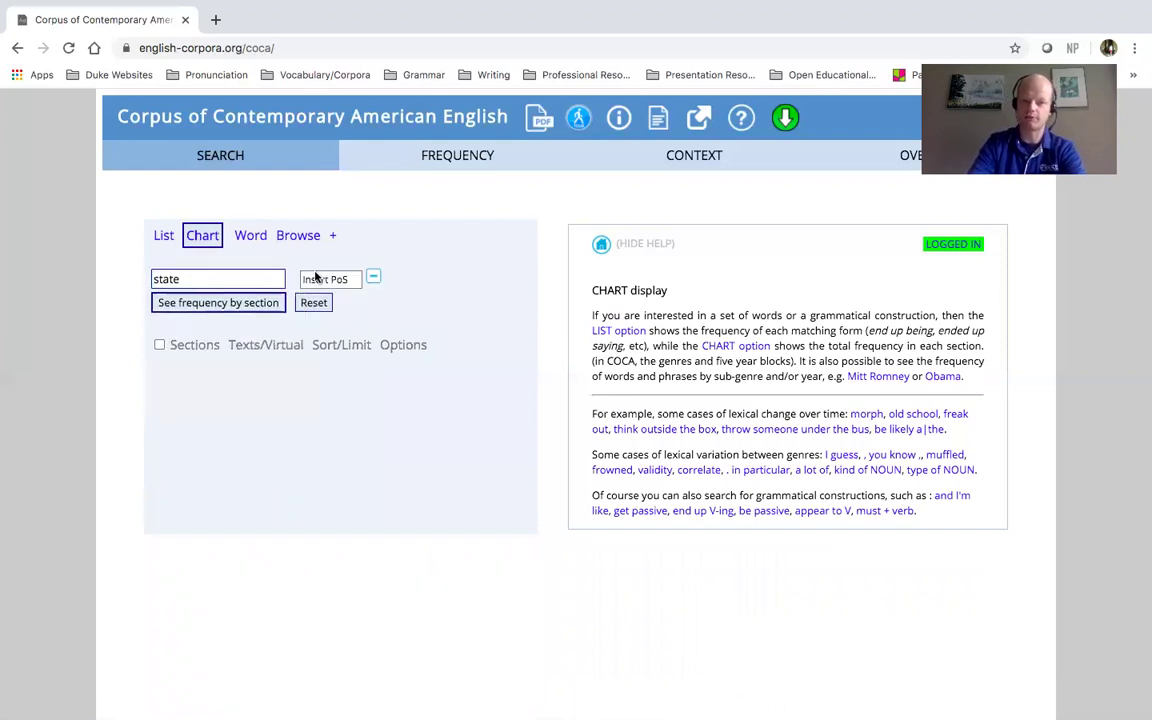
{"action": "left_click", "coordinate": [313, 280]}
{"action": "left_click", "coordinate": [329, 306]}
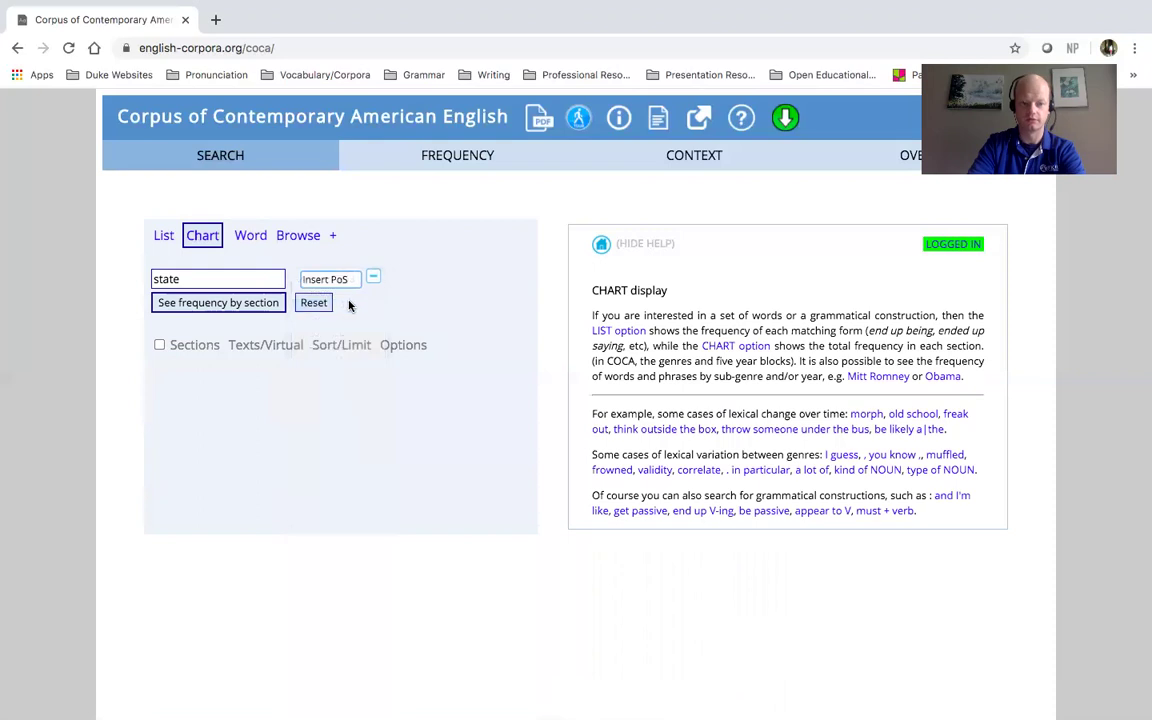
{"action": "scroll", "coordinate": [200, 285], "scroll_direction": "up", "scroll_amount": 5}
{"action": "scroll", "coordinate": [258, 381], "scroll_direction": "left", "scroll_amount": 3}
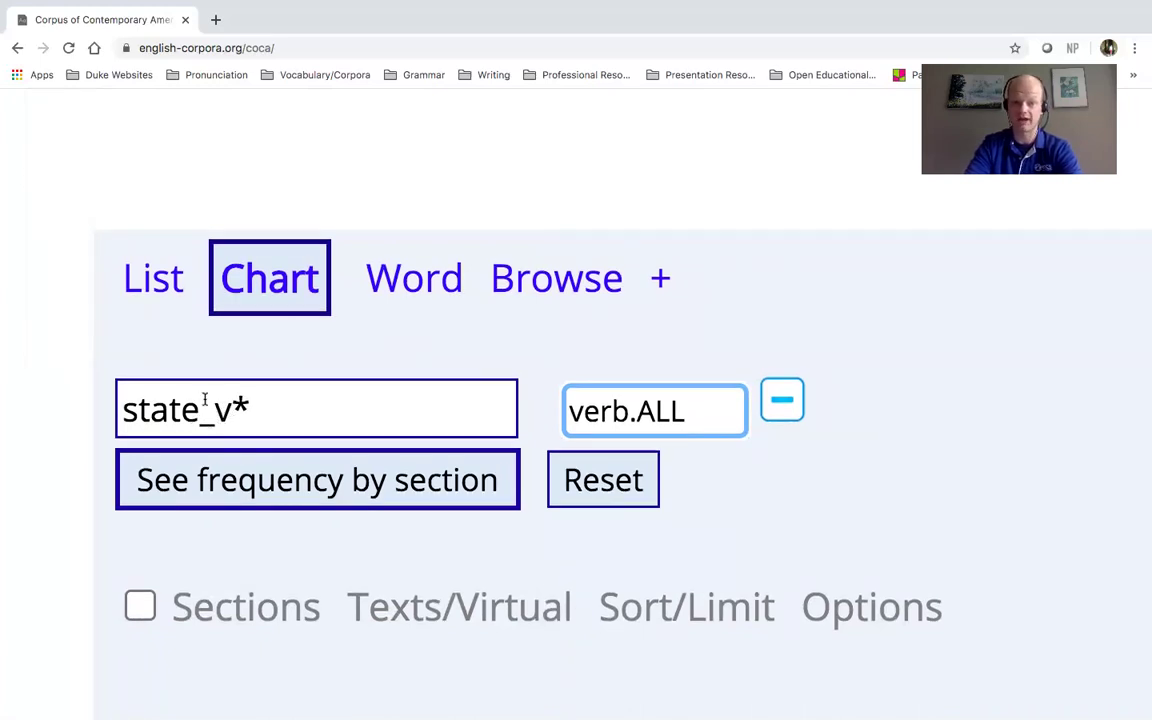
{"action": "key", "text": "ctrl+0"}
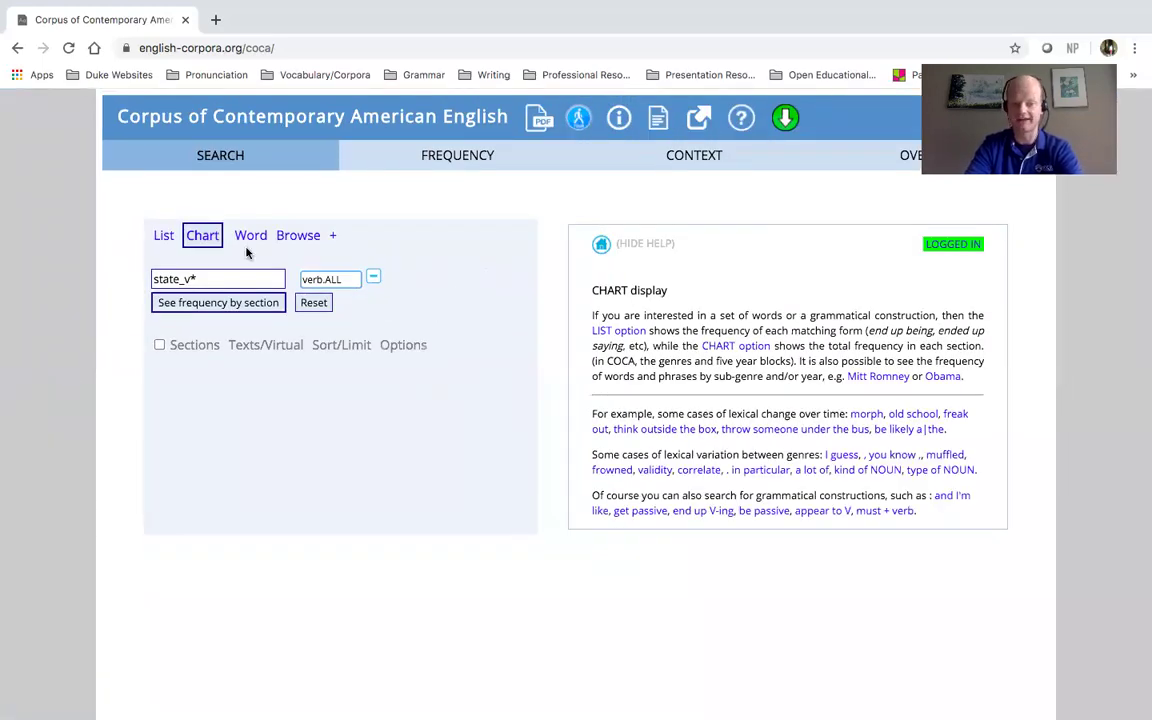
Chart 'state_v*' frequency by section (56,274 hits), then return to the search form.
{"action": "left_click", "coordinate": [186, 345]}
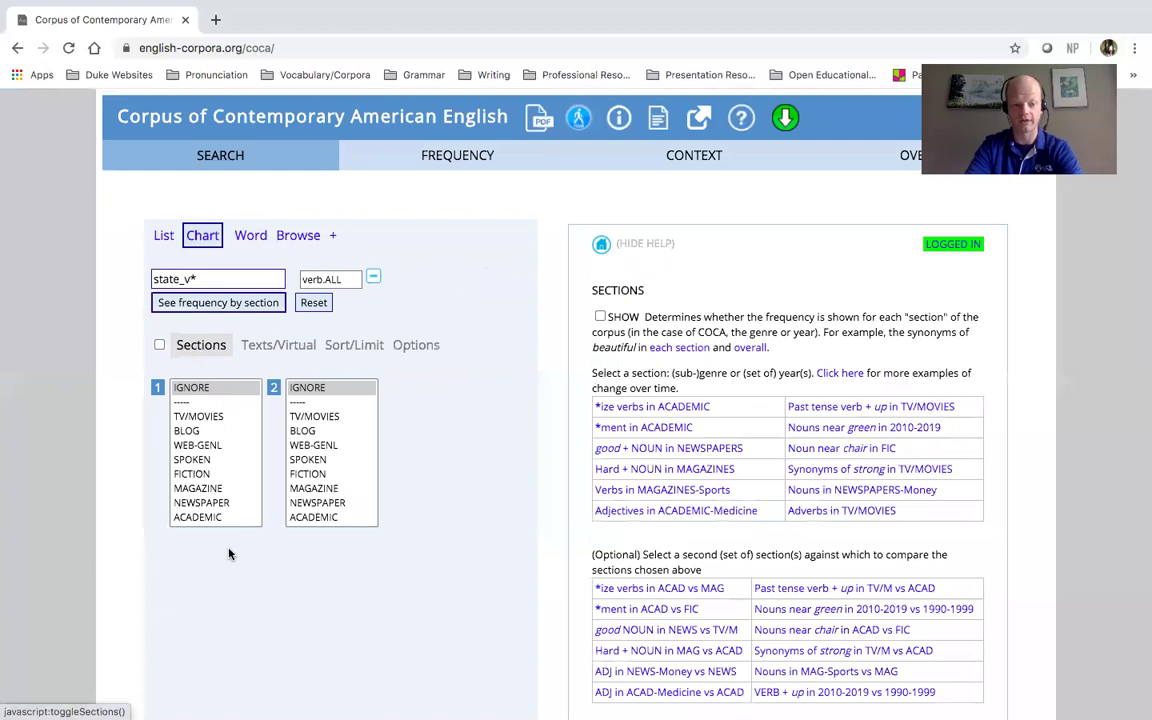
{"action": "left_click", "coordinate": [195, 345]}
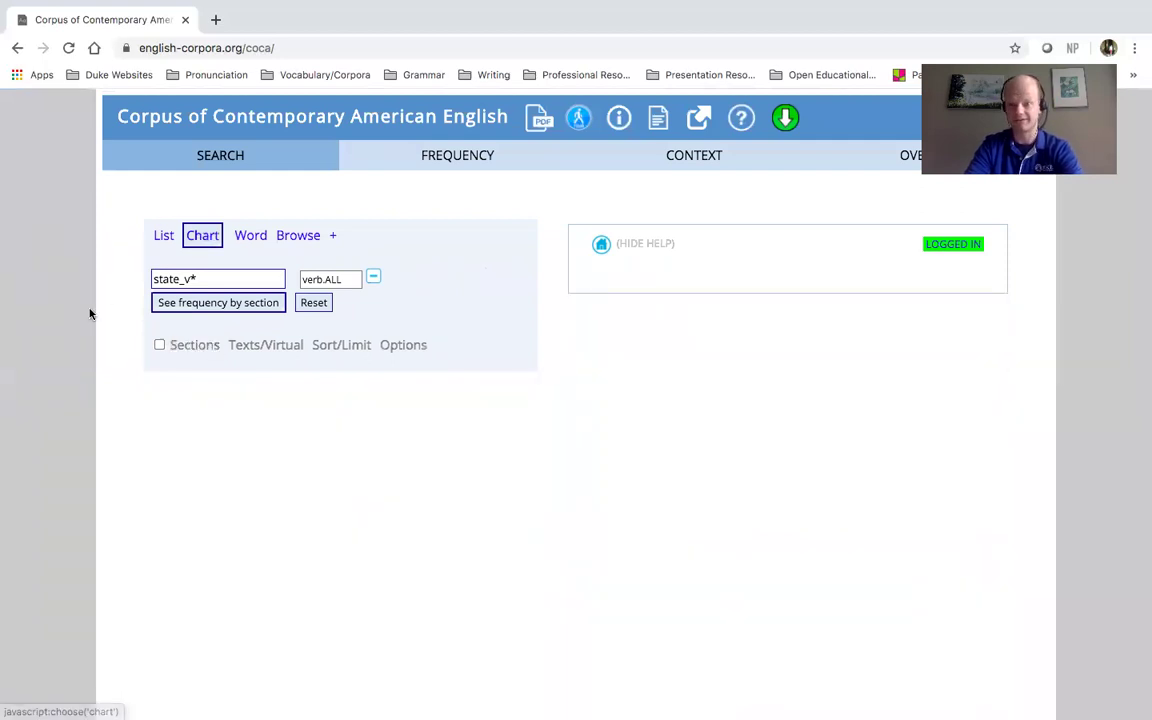
{"action": "left_click", "coordinate": [190, 303]}
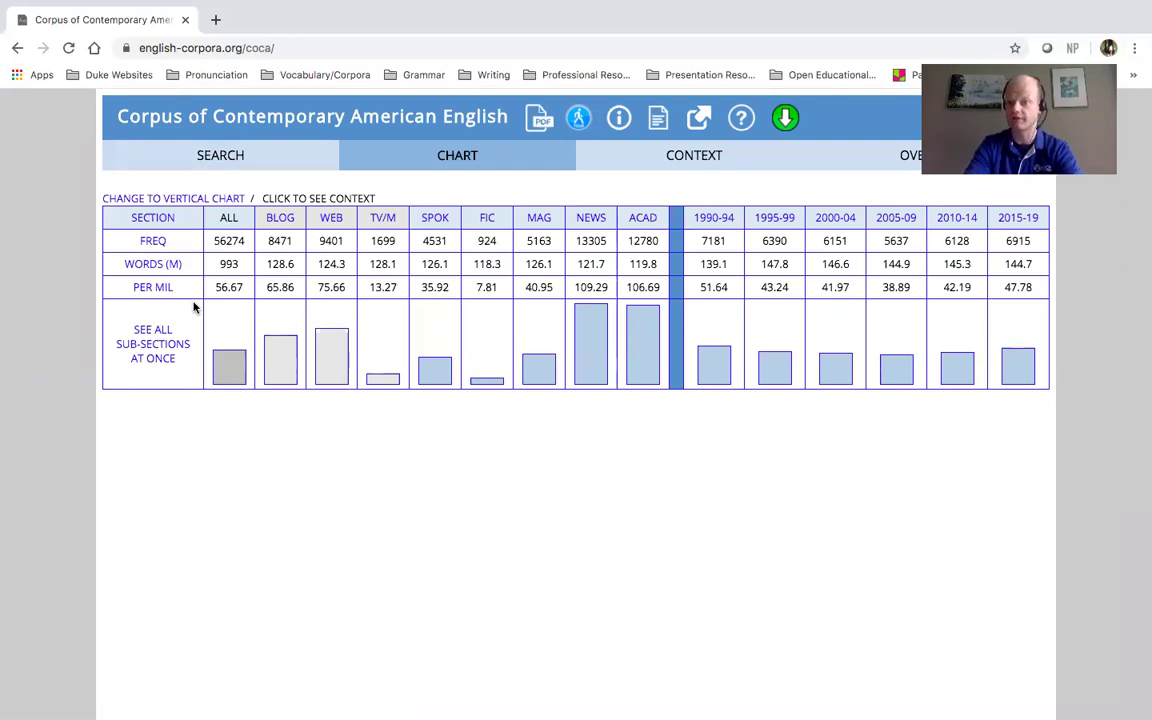
{"action": "left_click", "coordinate": [220, 155]}
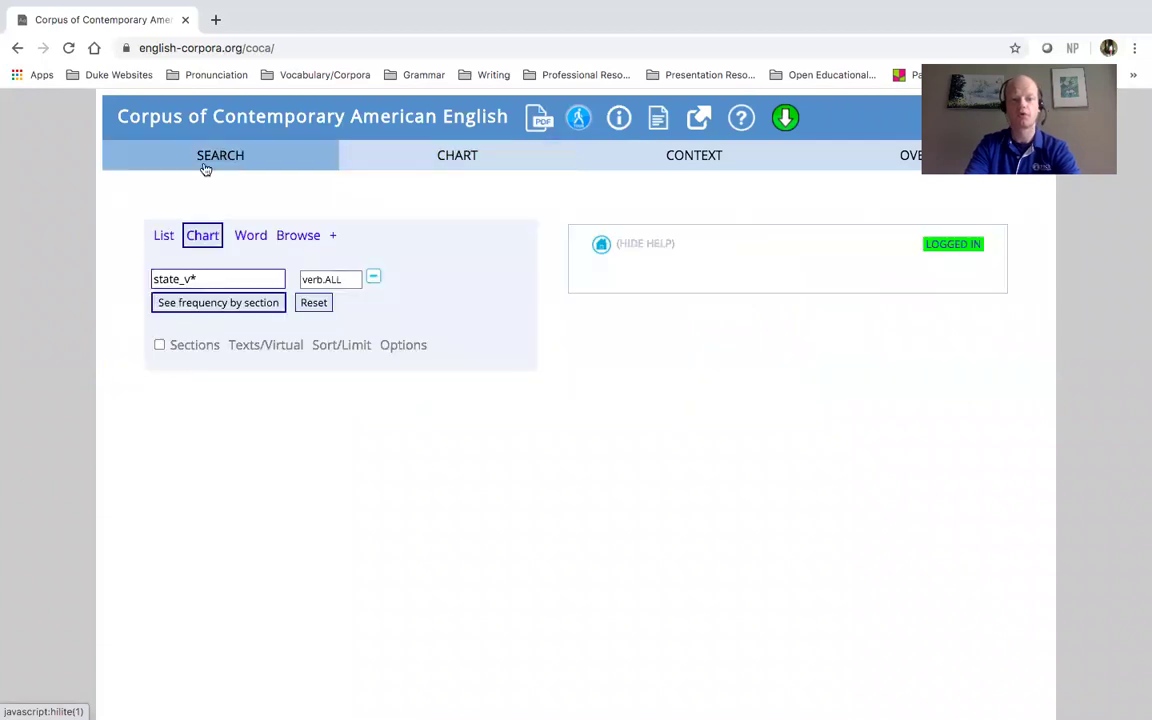
Reset COCA to an empty List query and bring up the desktop overview.
{"action": "left_click", "coordinate": [316, 303]}
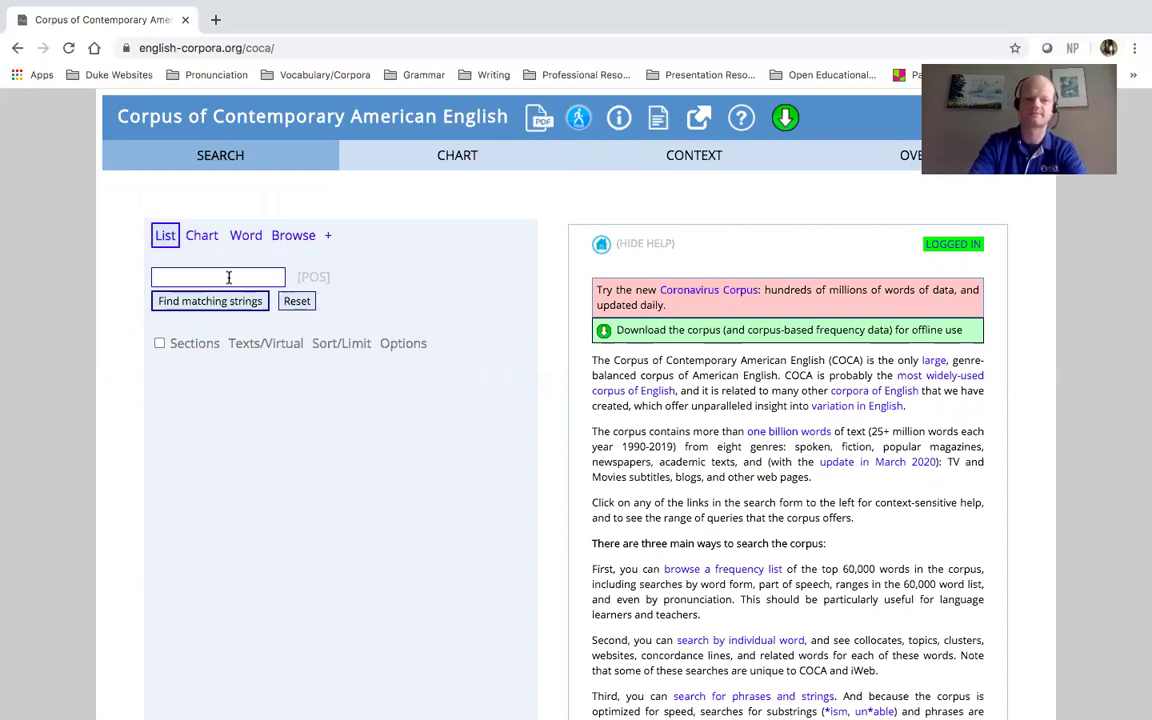
{"action": "key", "text": "ctrl+Up"}
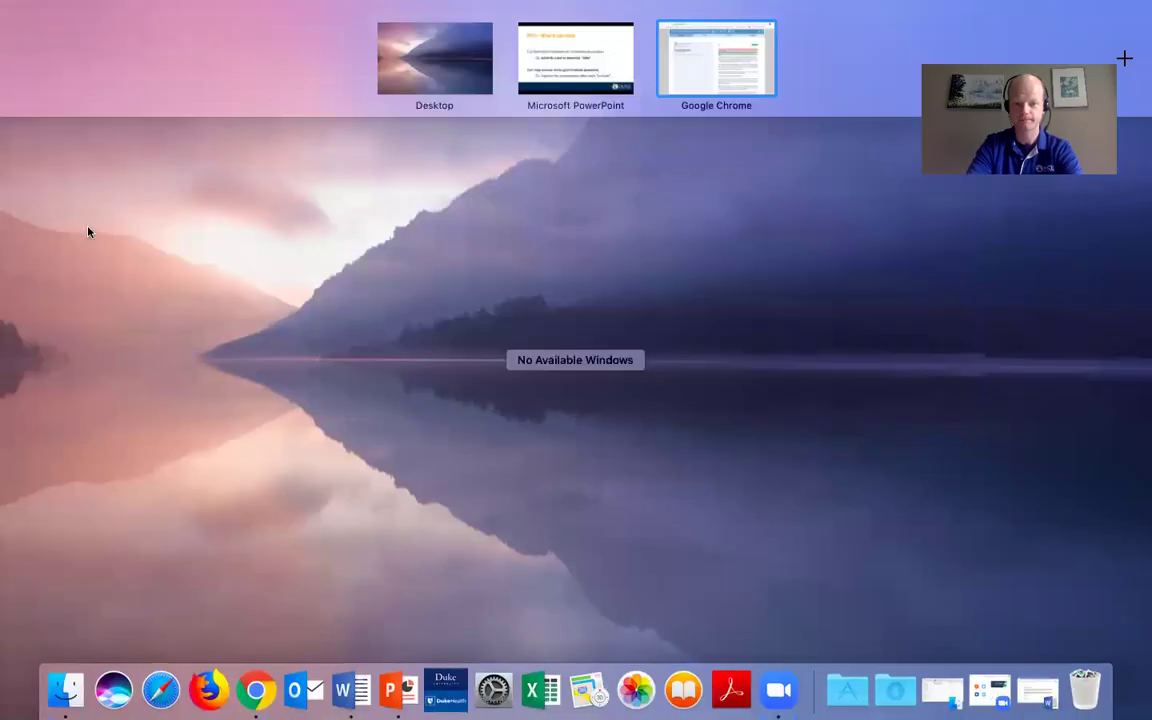
Show the PowerPoint 'POS – How it can help' slide, then return to the desktop overview.
{"action": "left_click", "coordinate": [527, 75]}
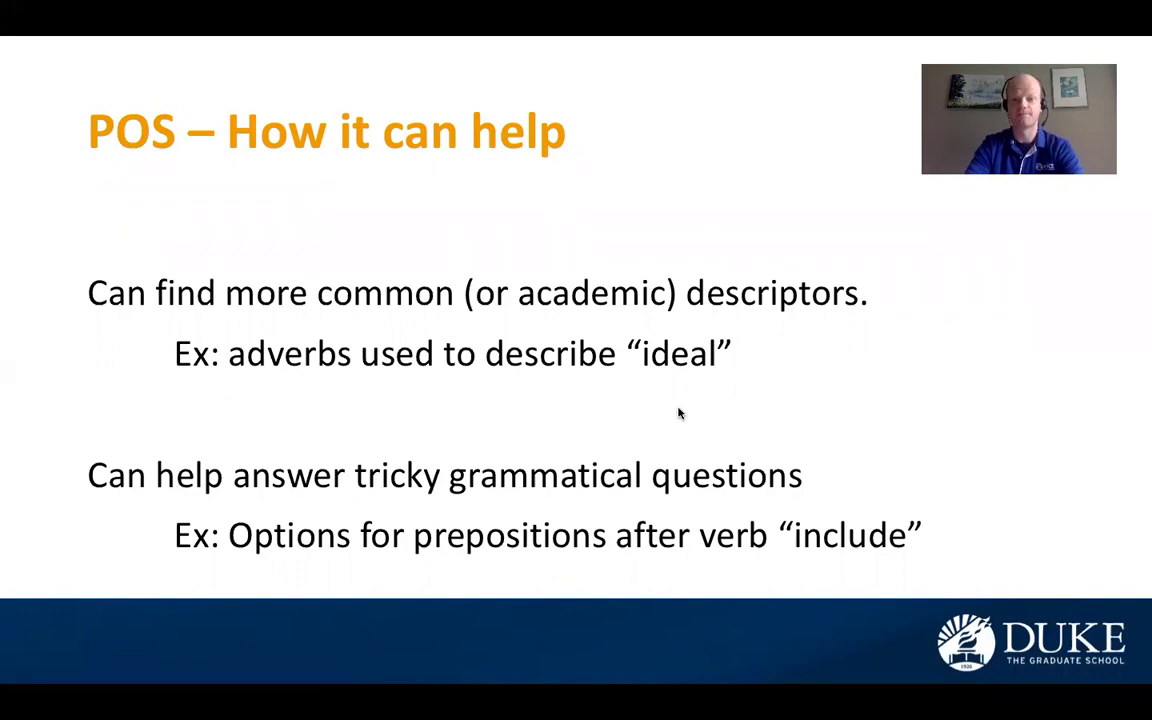
{"action": "key", "text": "ctrl+Down"}
Back in COCA, build a query of the adv.ALL tag followed by 'ideal'.
{"action": "left_click", "coordinate": [699, 108]}
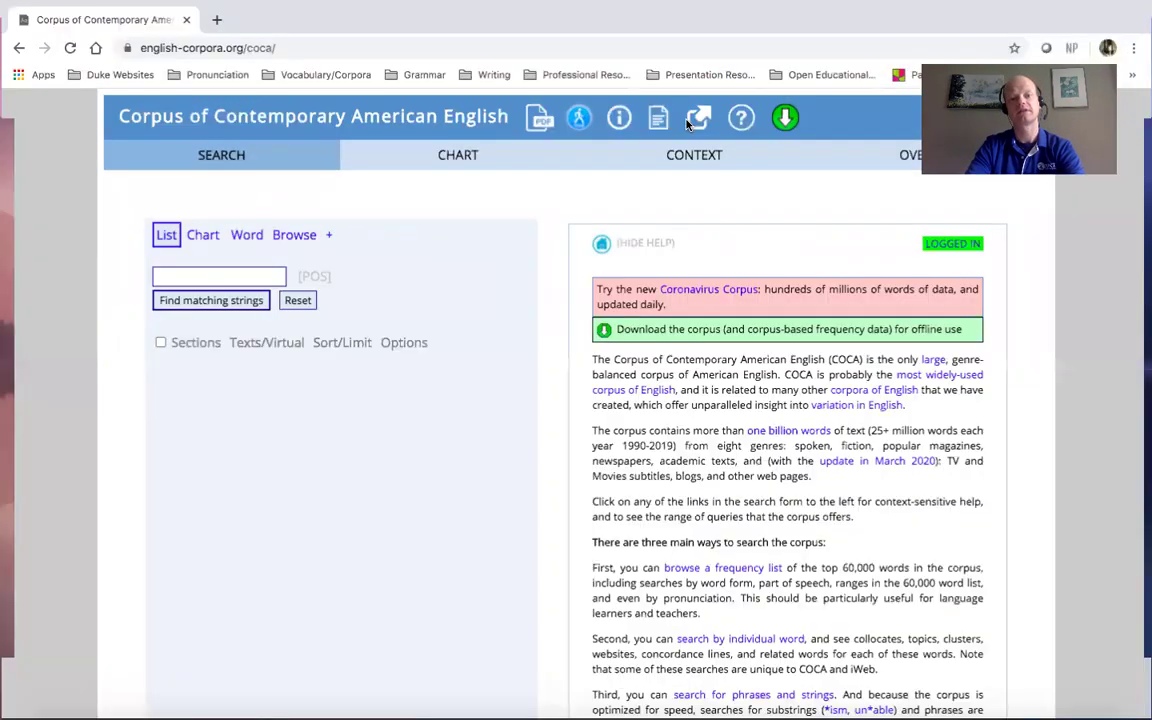
{"action": "left_click", "coordinate": [167, 277]}
{"action": "left_click", "coordinate": [313, 277]}
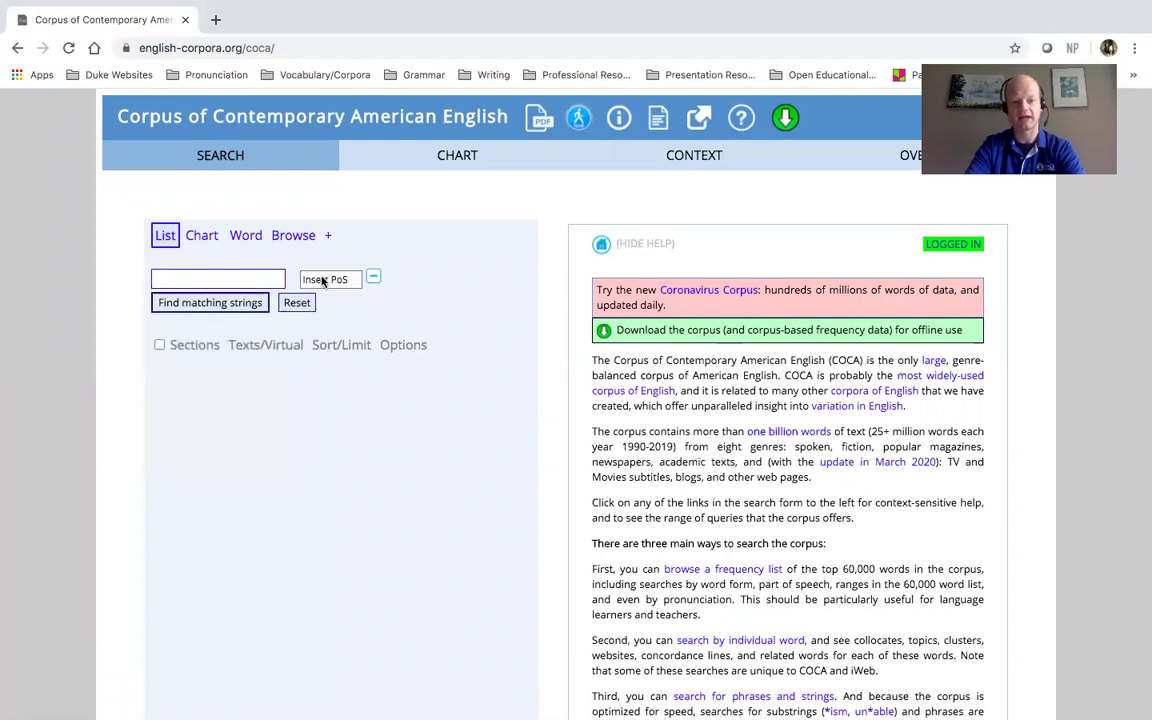
{"action": "left_click", "coordinate": [335, 278]}
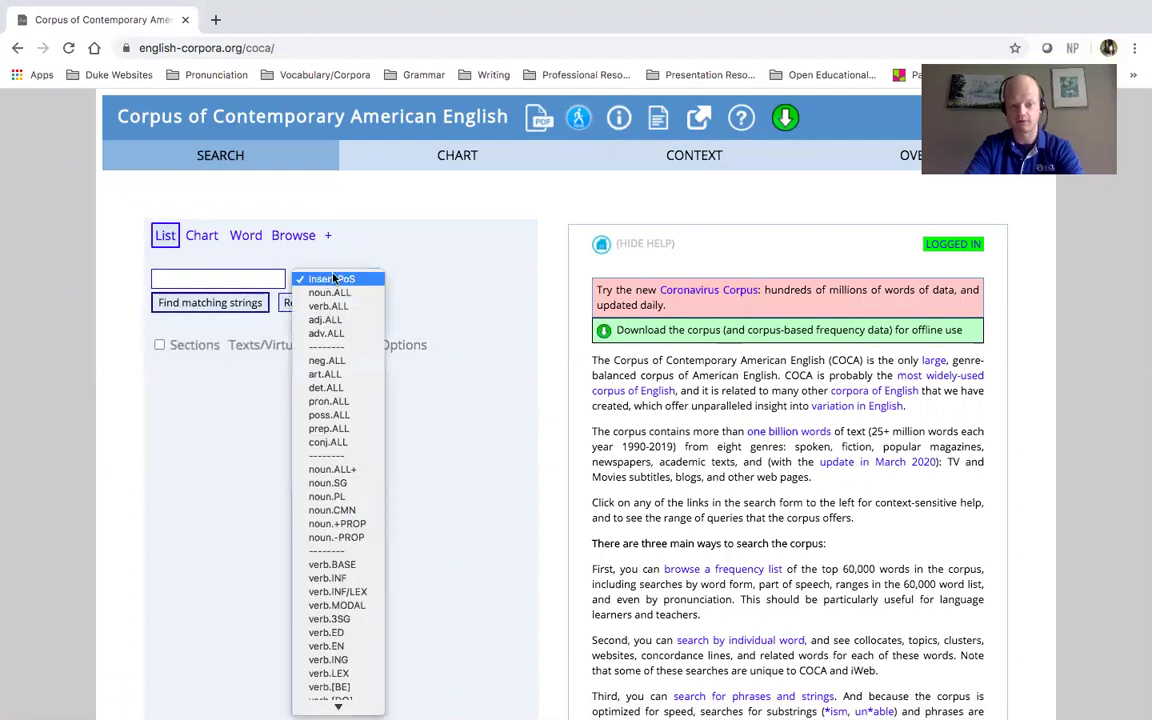
{"action": "left_click", "coordinate": [326, 333]}
{"action": "left_click", "coordinate": [240, 278]}
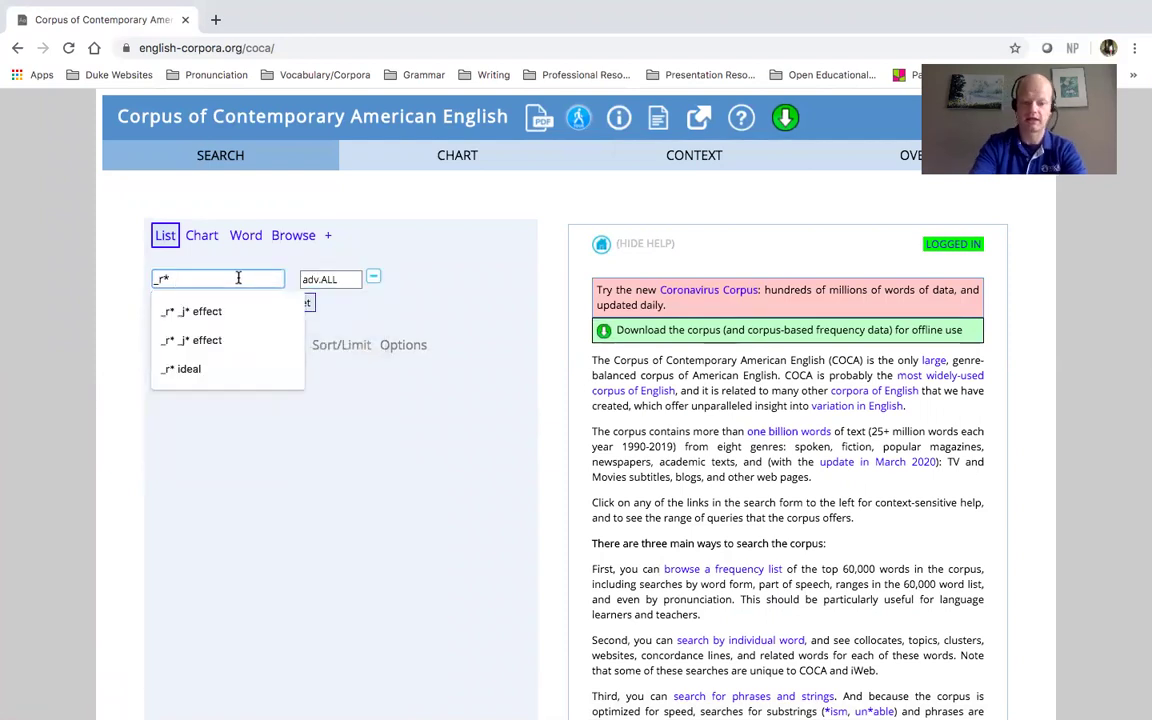
{"action": "type", "text": "ideal"}
{"action": "left_click", "coordinate": [122, 352]}
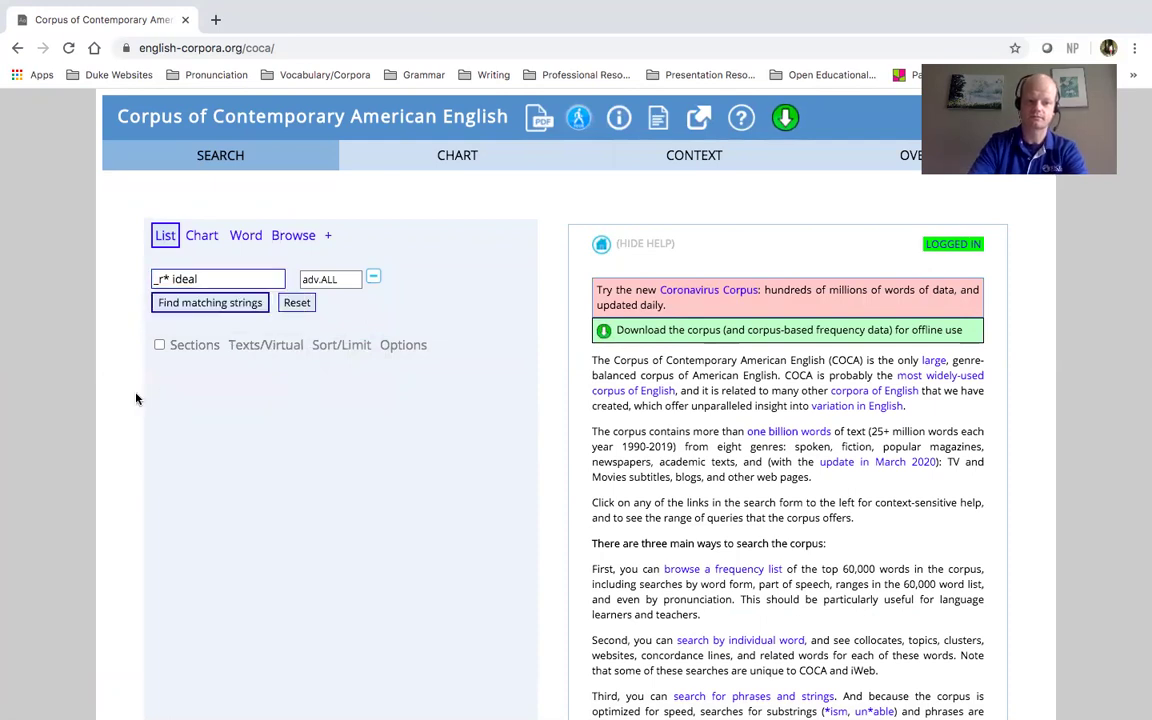
Limit to ACADEMIC and run the search: 168 hits, topped by 'more ideal' (23).
{"action": "left_click", "coordinate": [200, 344]}
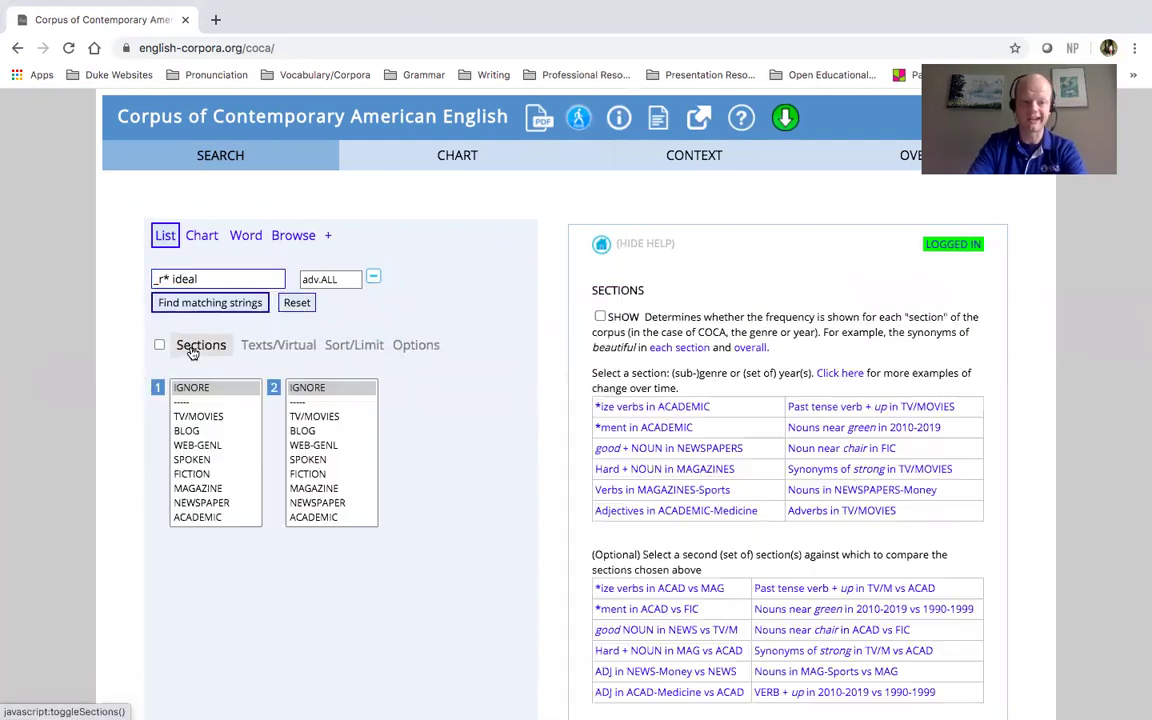
{"action": "left_click", "coordinate": [213, 516]}
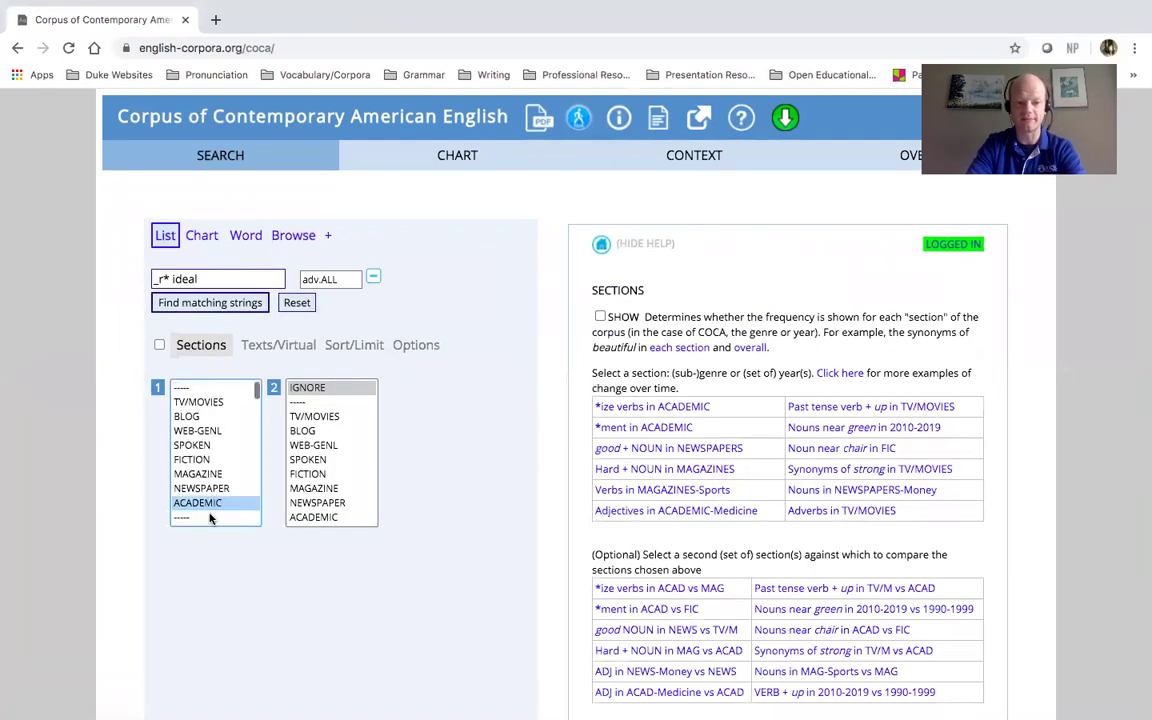
{"action": "left_click", "coordinate": [212, 304]}
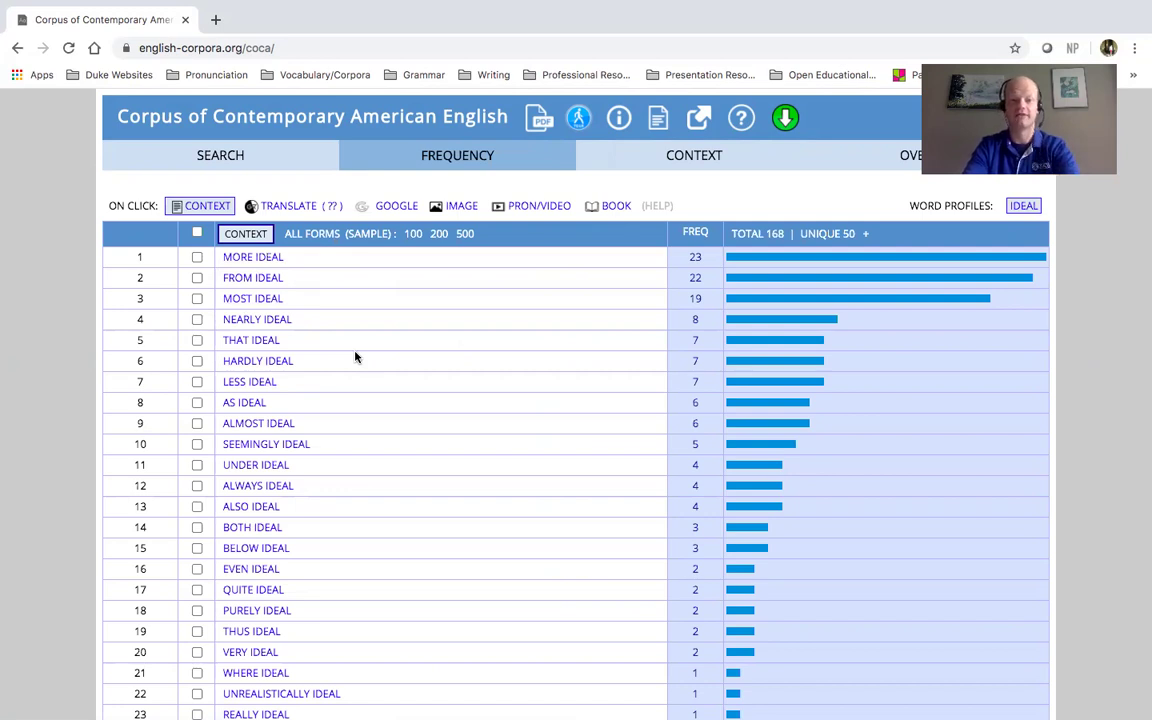
Reset the COCA search form, glancing at the slideshow before returning to the browser.
{"action": "left_click", "coordinate": [241, 160]}
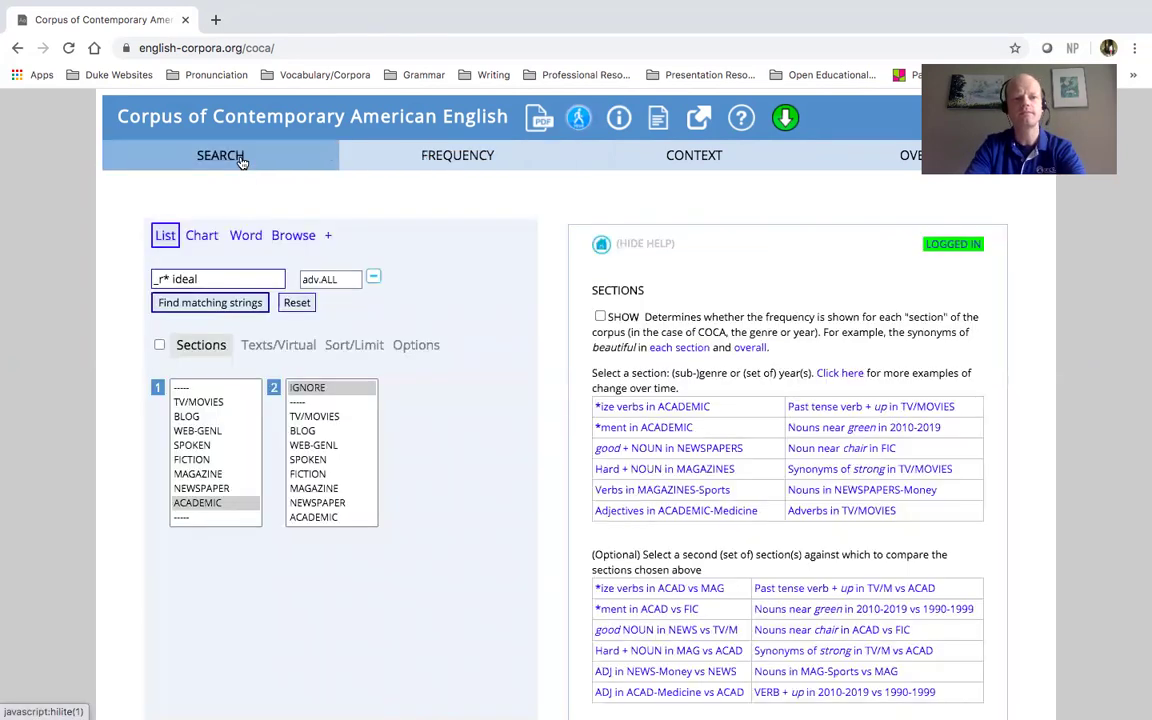
{"action": "left_click", "coordinate": [297, 303]}
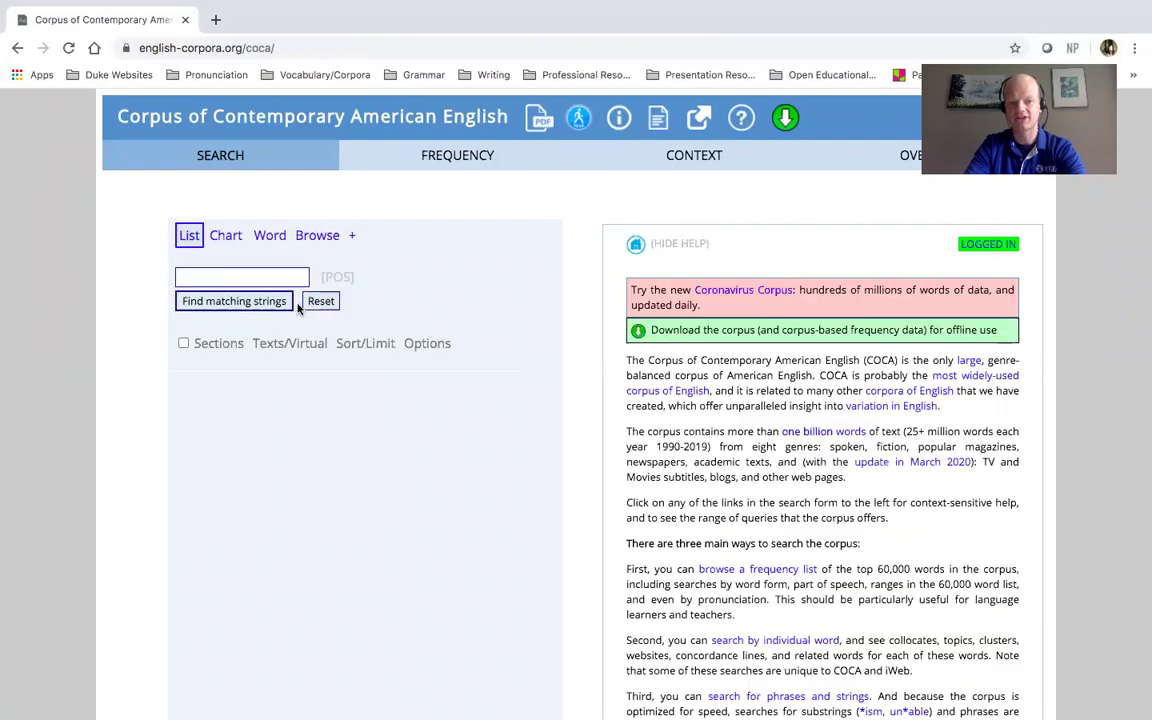
{"action": "left_click", "coordinate": [219, 277]}
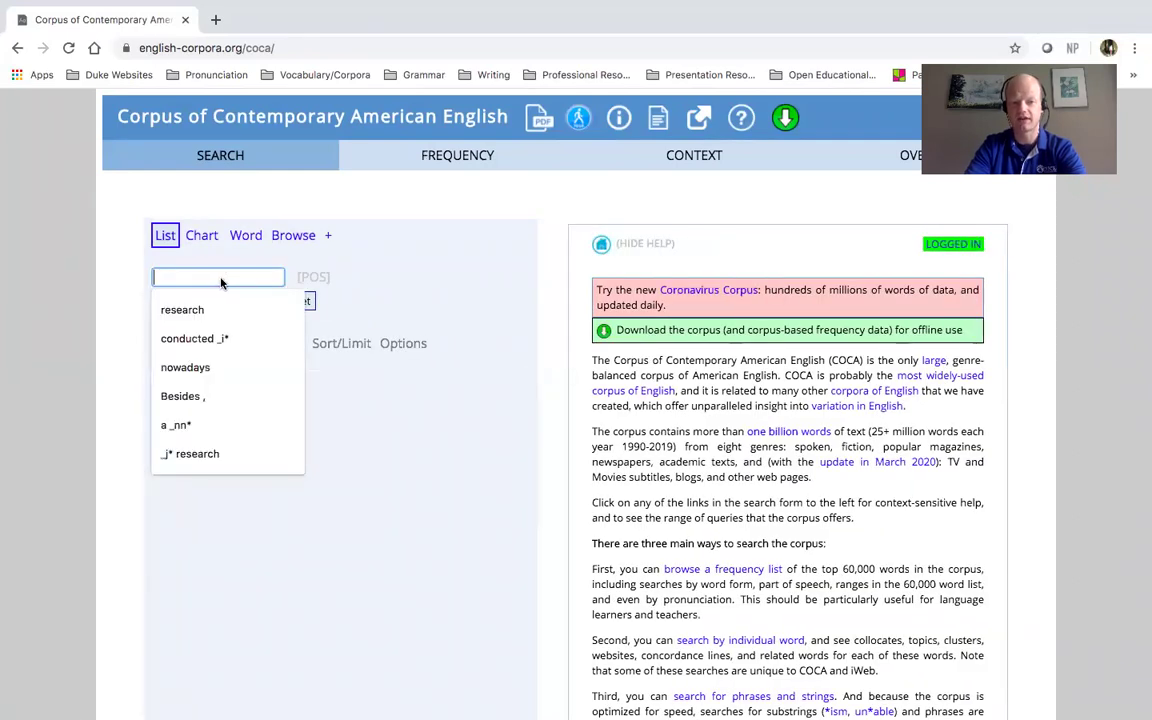
{"action": "key", "text": "ctrl+Up"}
{"action": "left_click", "coordinate": [563, 60]}
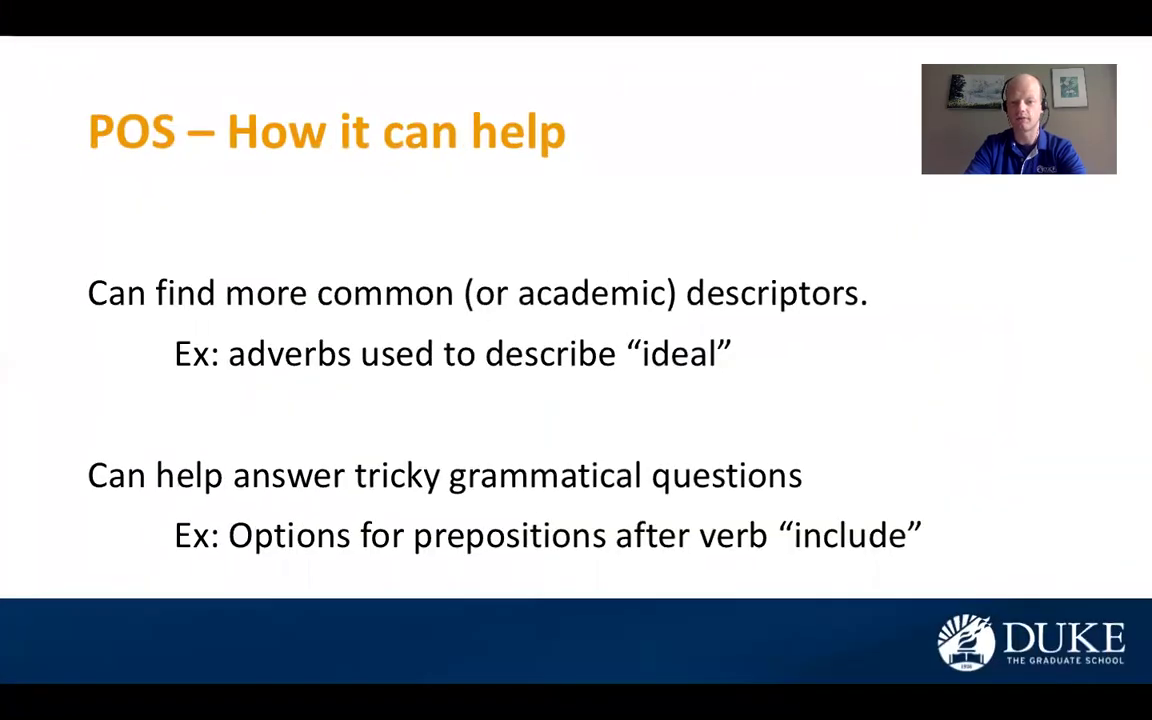
{"action": "key", "text": "ctrl+Up"}
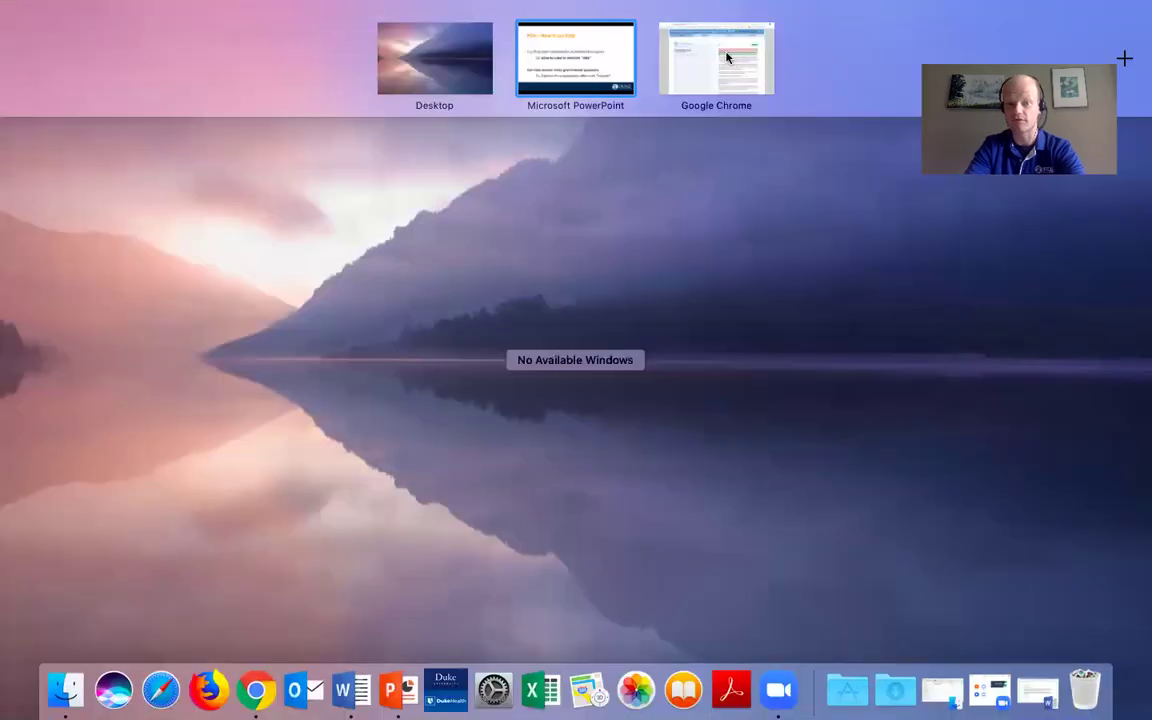
{"action": "left_click", "coordinate": [715, 58]}
Build the query 'include _i*' using the prep.ALL tag.
{"action": "left_click", "coordinate": [257, 276]}
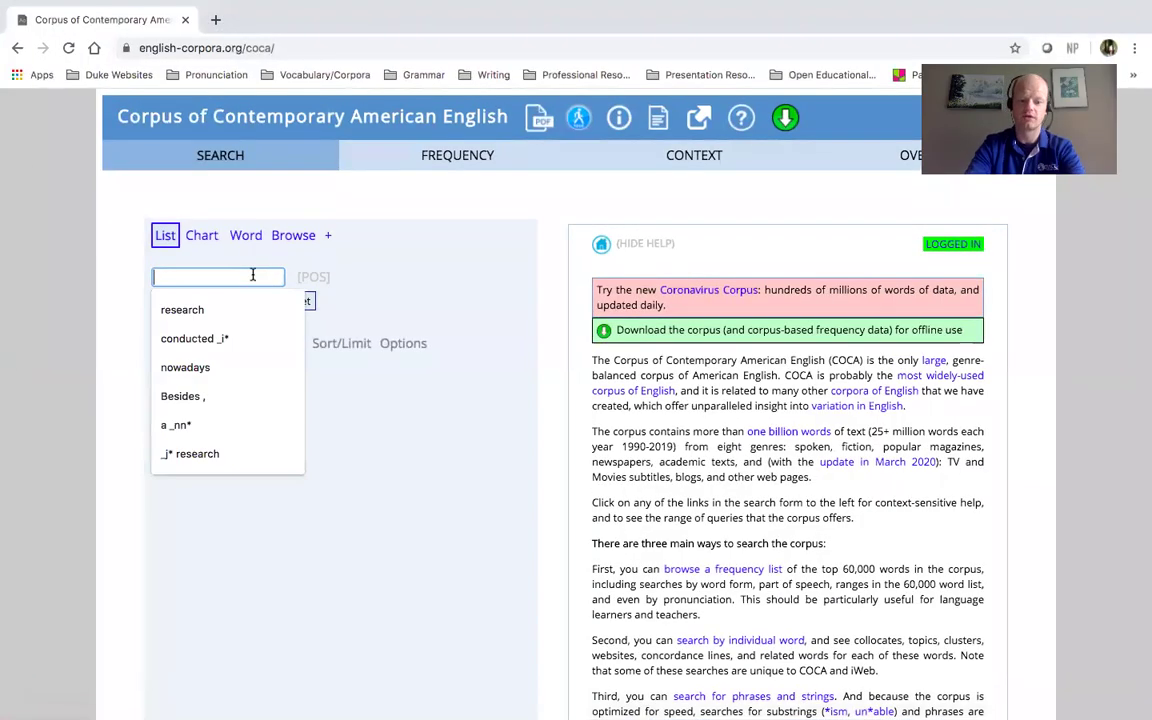
{"action": "type", "text": "include"}
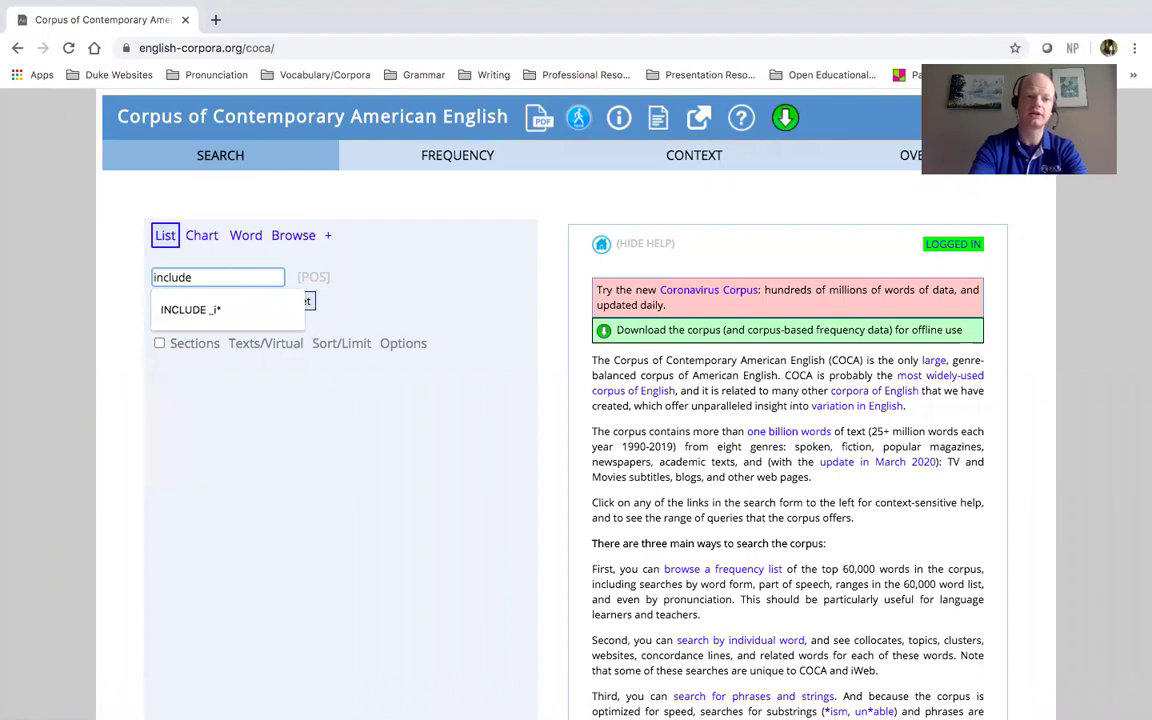
{"action": "left_click", "coordinate": [322, 280]}
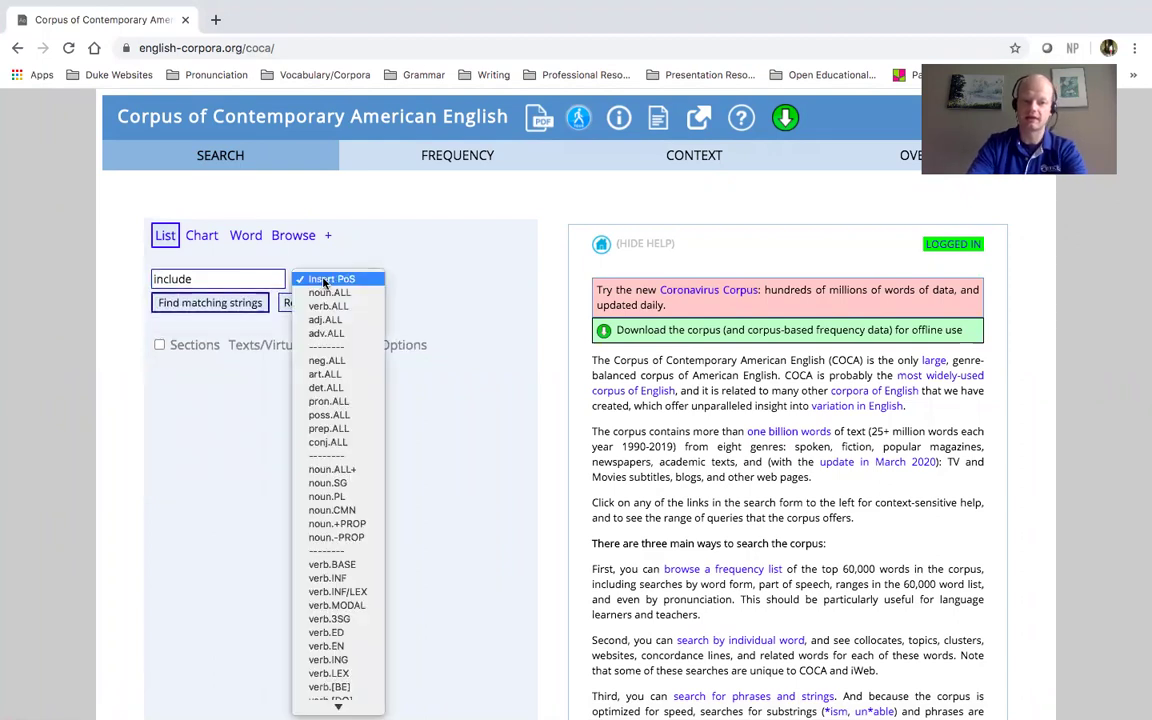
{"action": "left_click", "coordinate": [348, 430]}
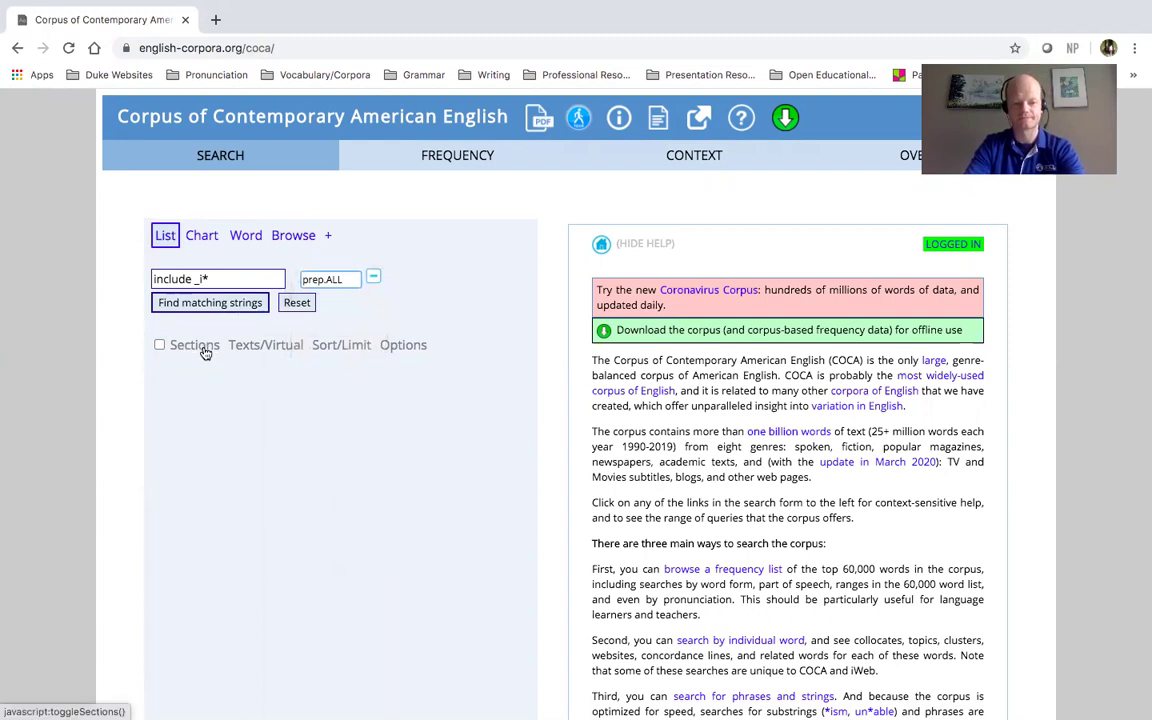
Run the 'include _i*' search: 1,868 hits led by 'include in' (1384) and 'include on' (121).
{"action": "left_click", "coordinate": [210, 302]}
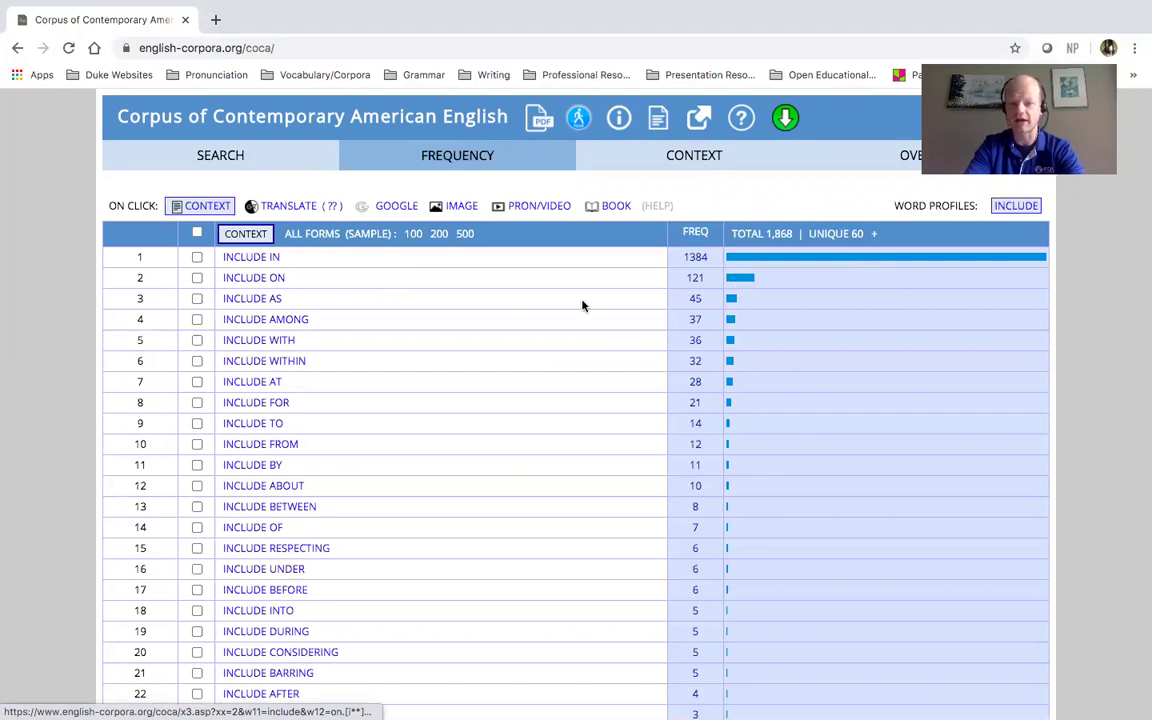
Open the 'include on' concordance lines and scroll through the examples.
{"action": "left_click", "coordinate": [736, 285]}
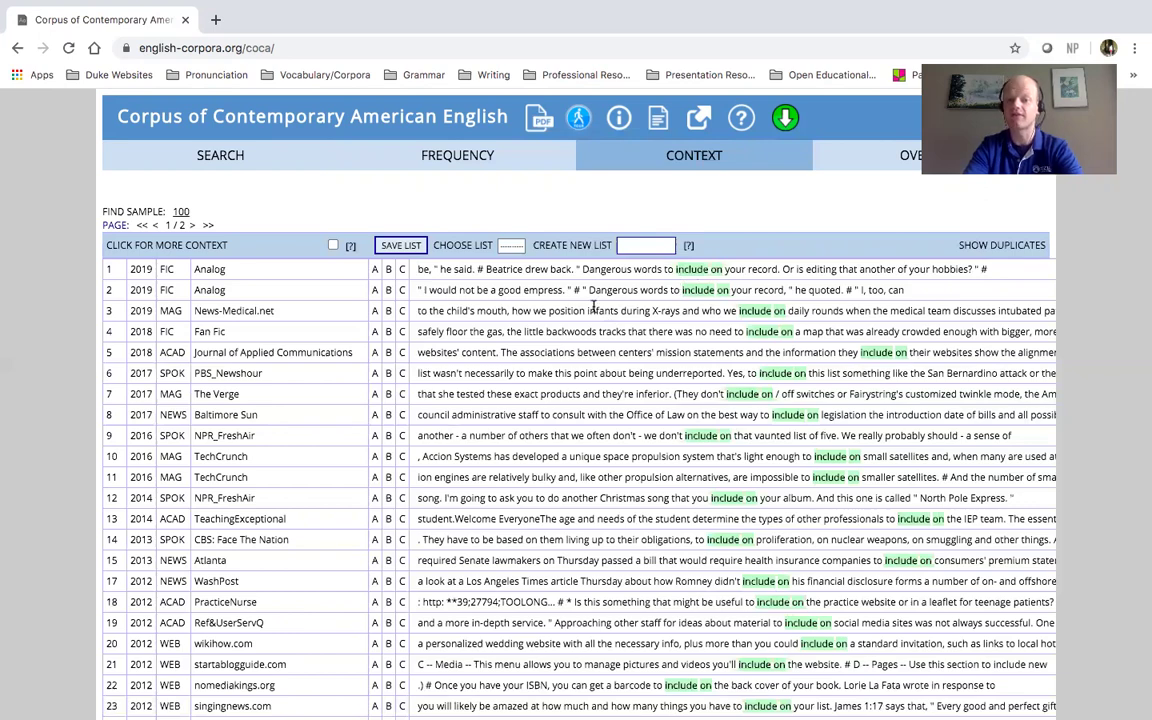
{"action": "scroll", "coordinate": [600, 305], "scroll_direction": "down", "scroll_amount": 1}
{"action": "scroll", "coordinate": [650, 380], "scroll_direction": "down", "scroll_amount": 2}
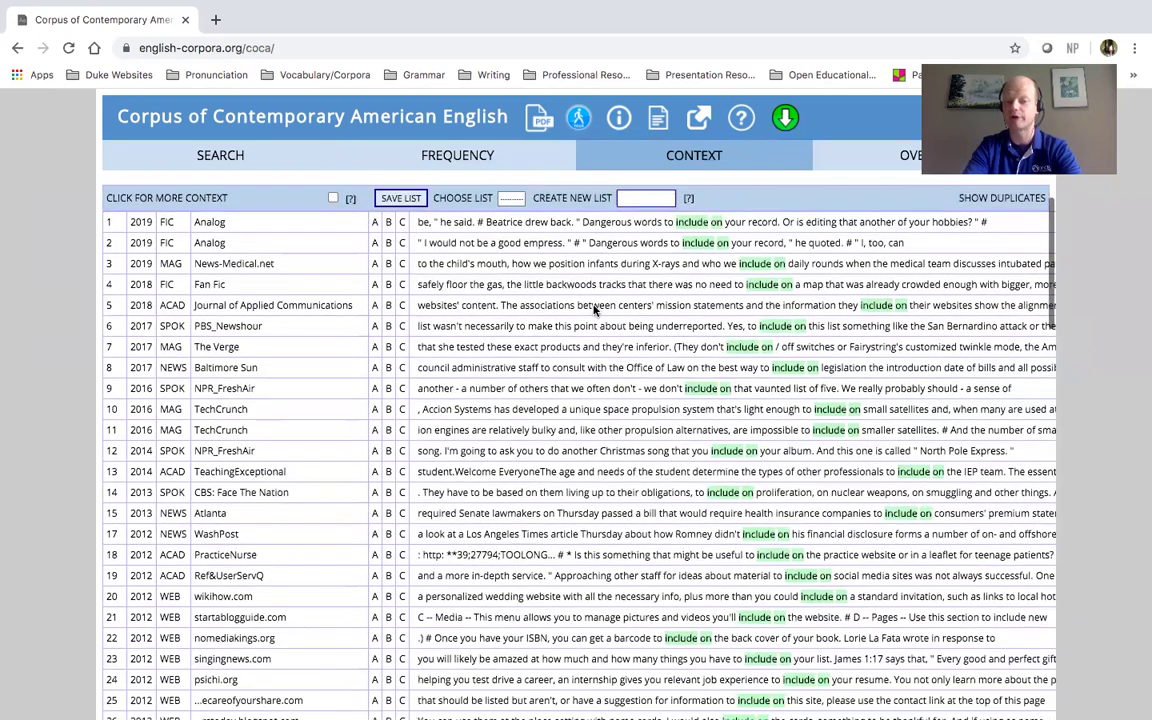